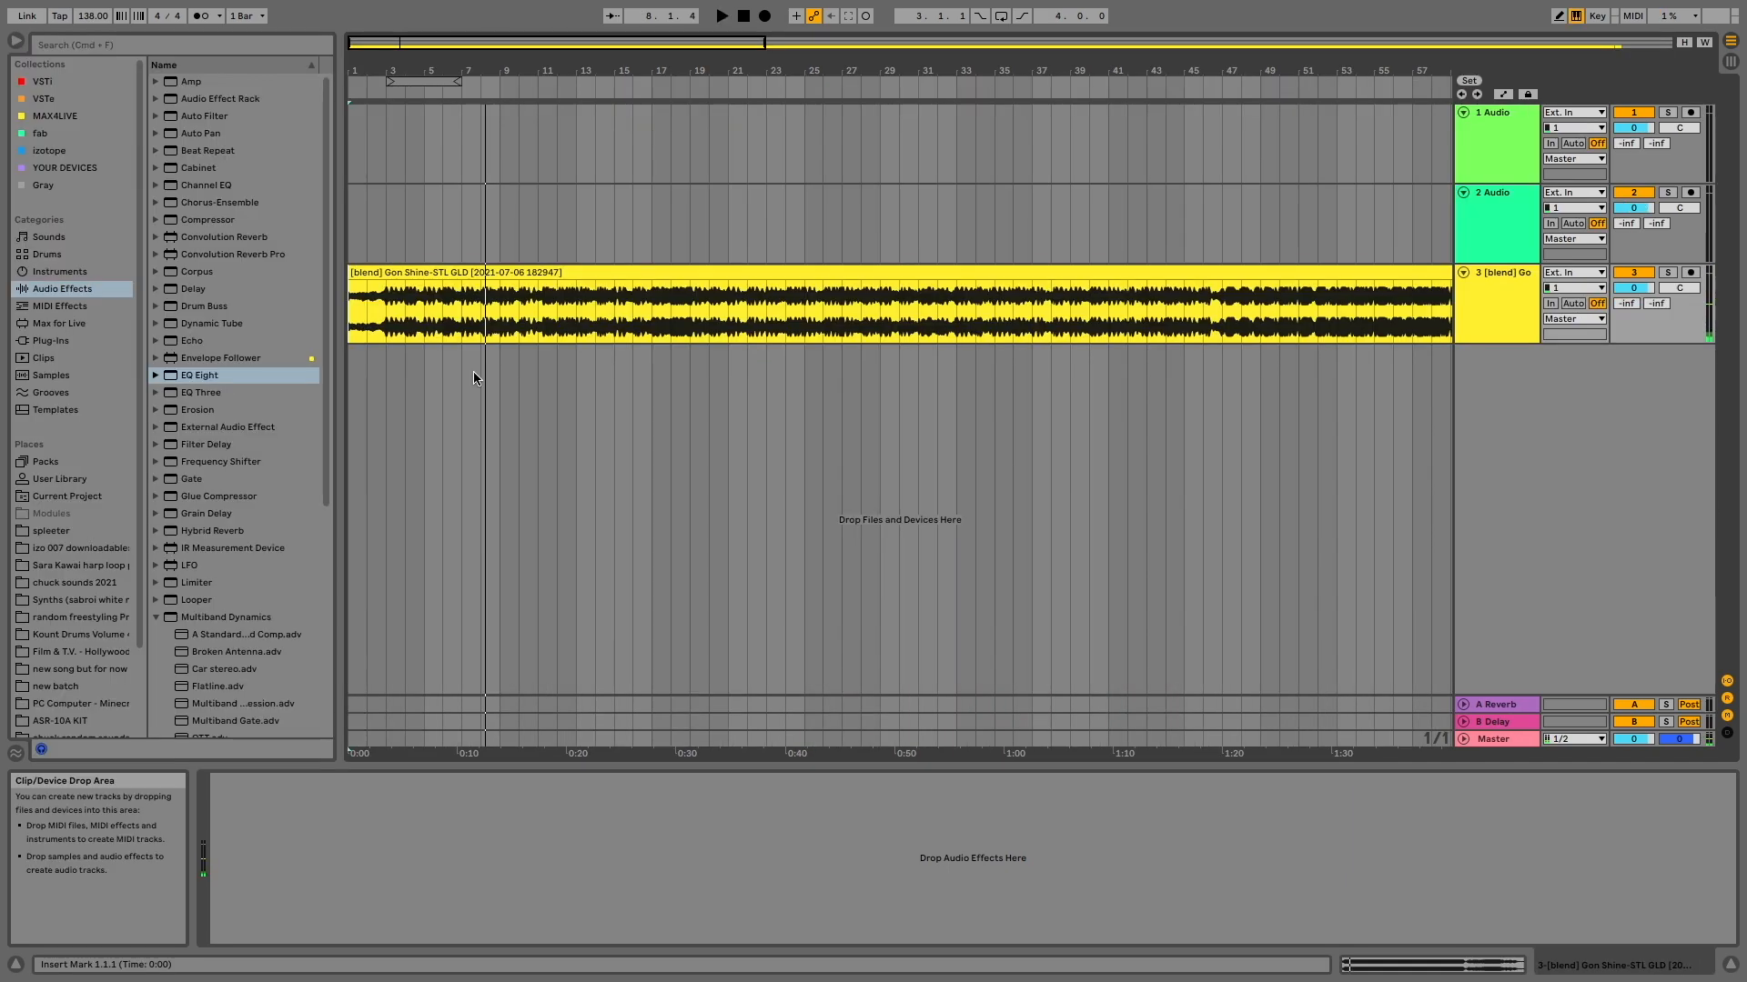
Open the [blend] Gon Shine-STL GLD clip in RX and separate it into stems with Music Rebalance.
double_click(473, 338)
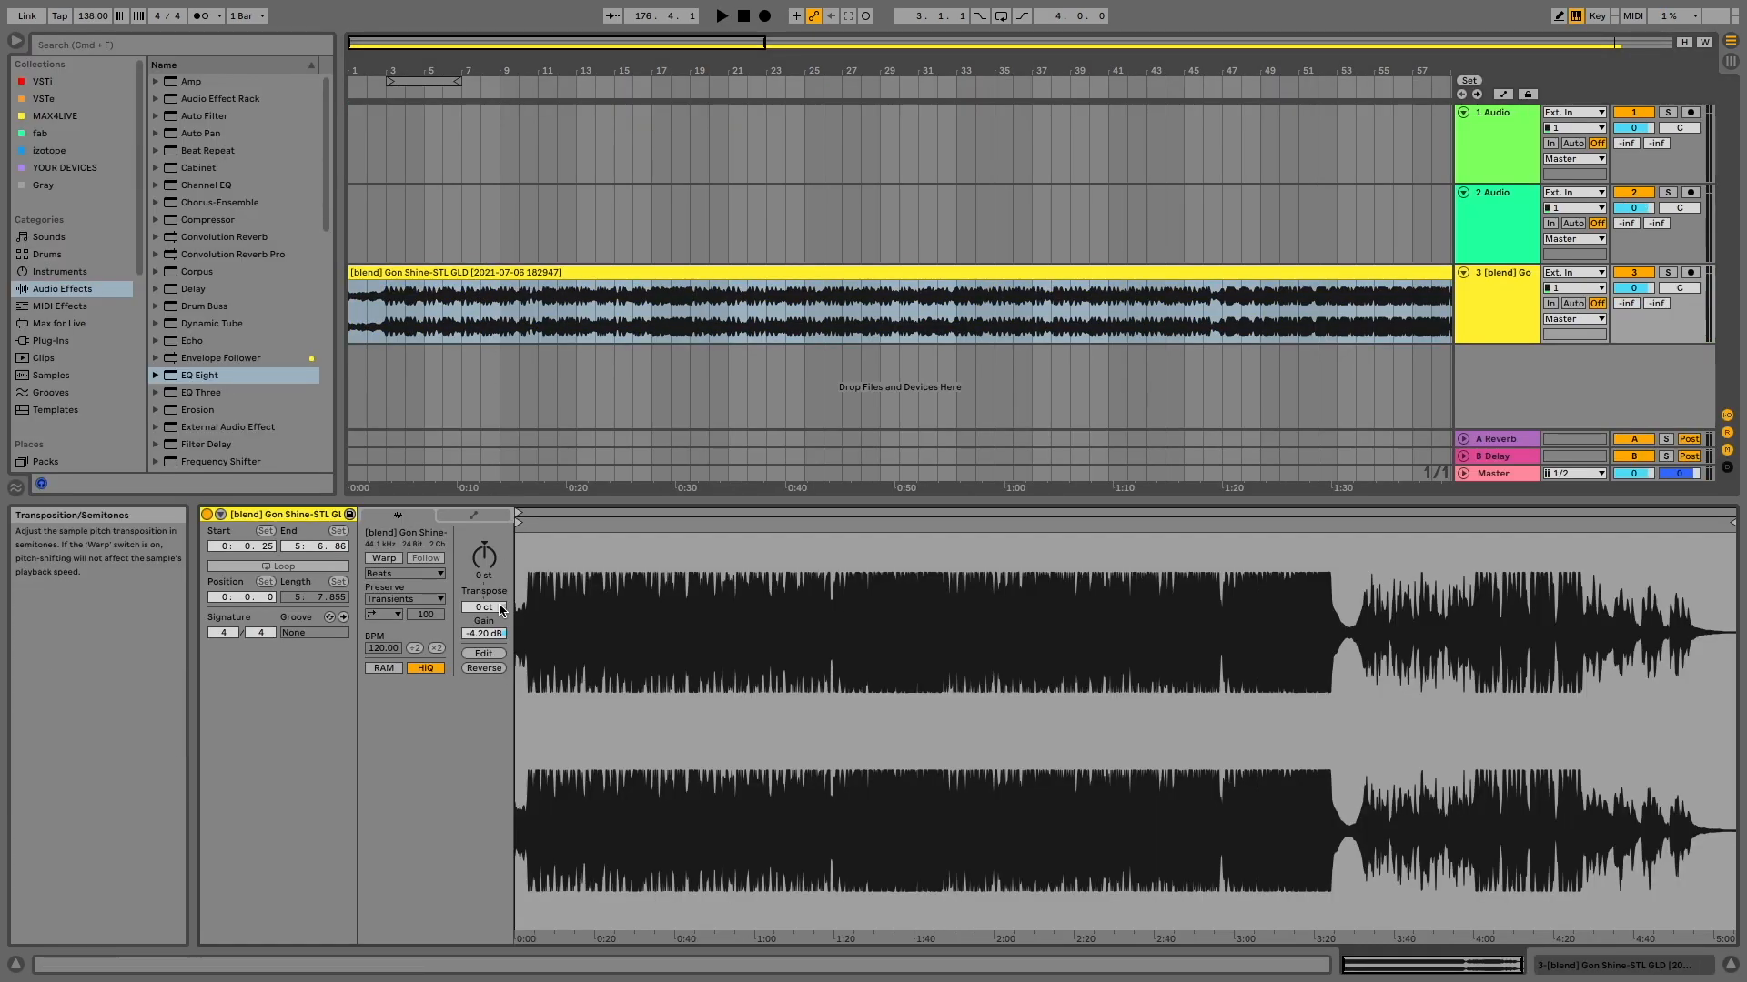
click(496, 656)
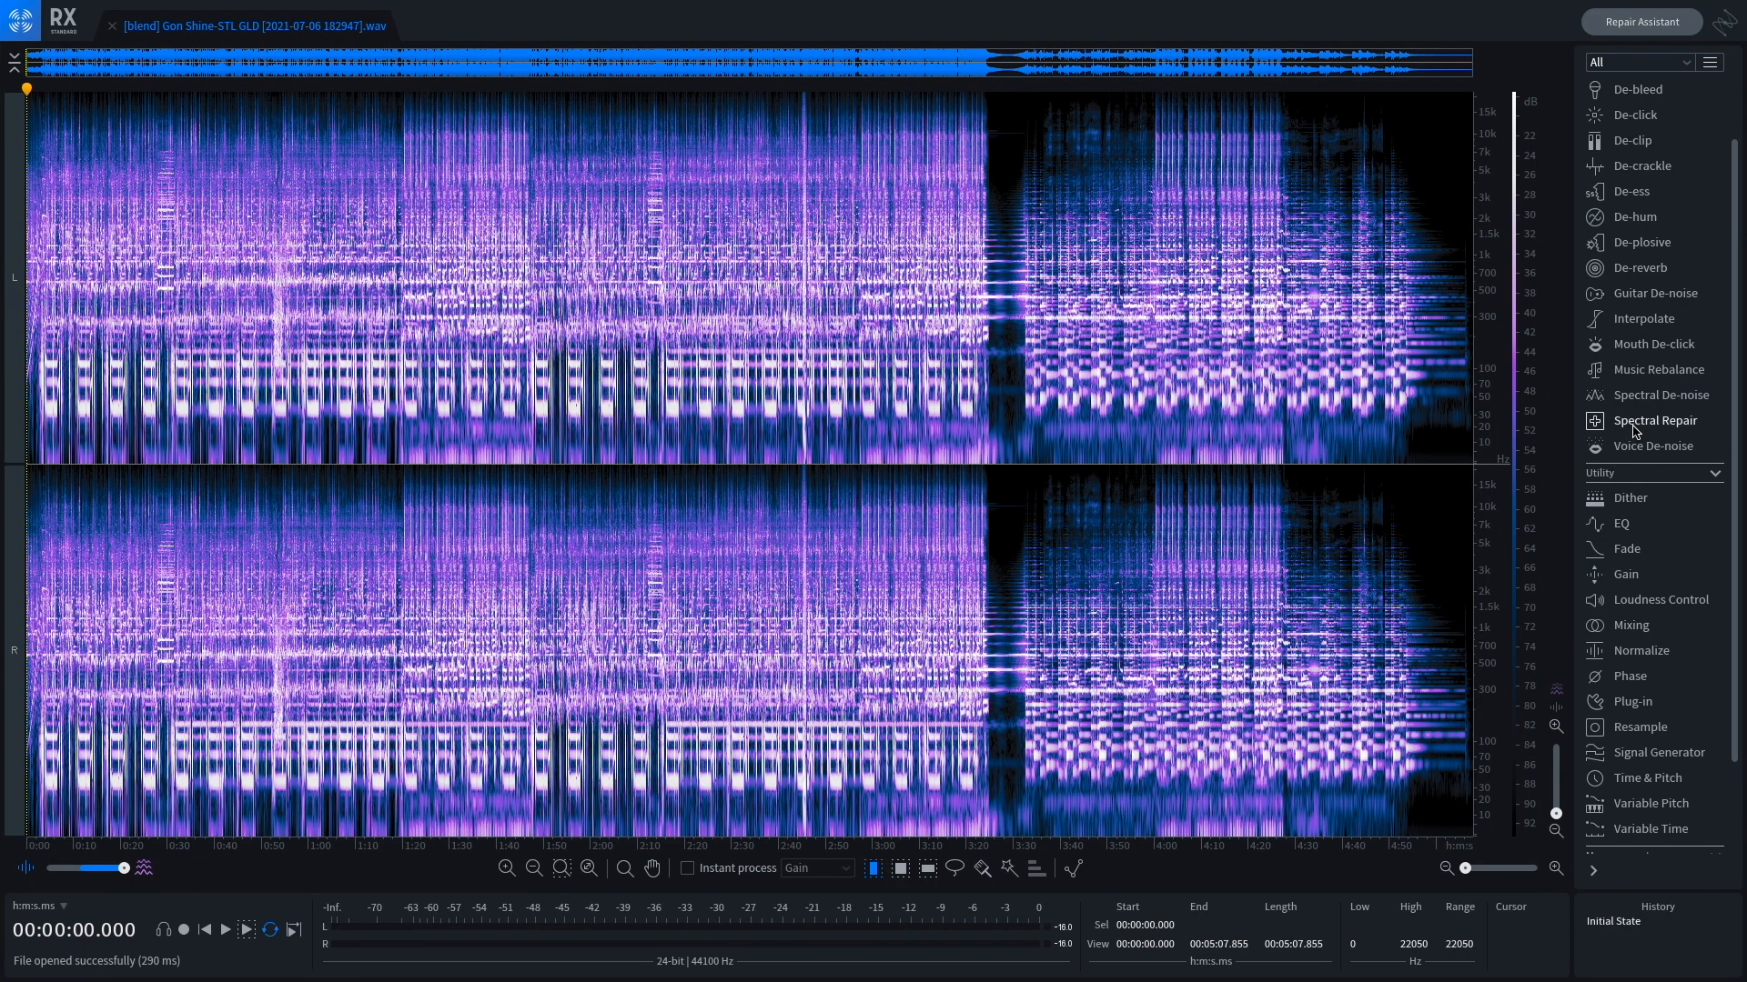
click(1643, 375)
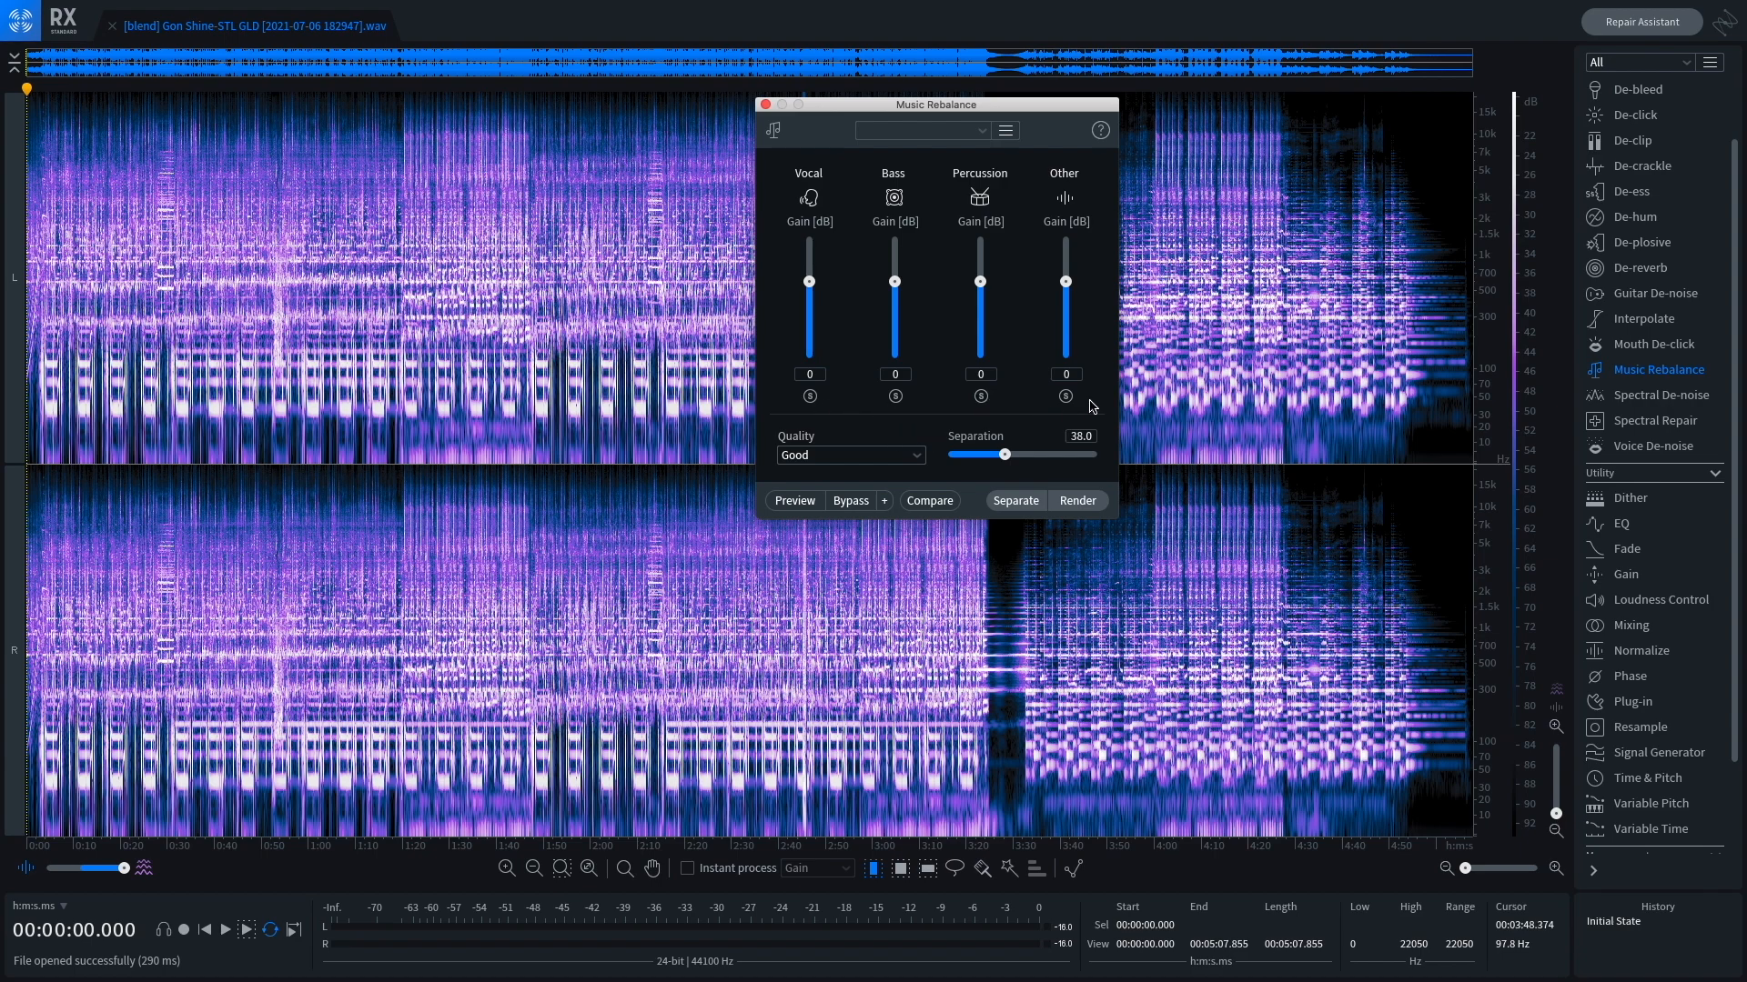
click(1016, 501)
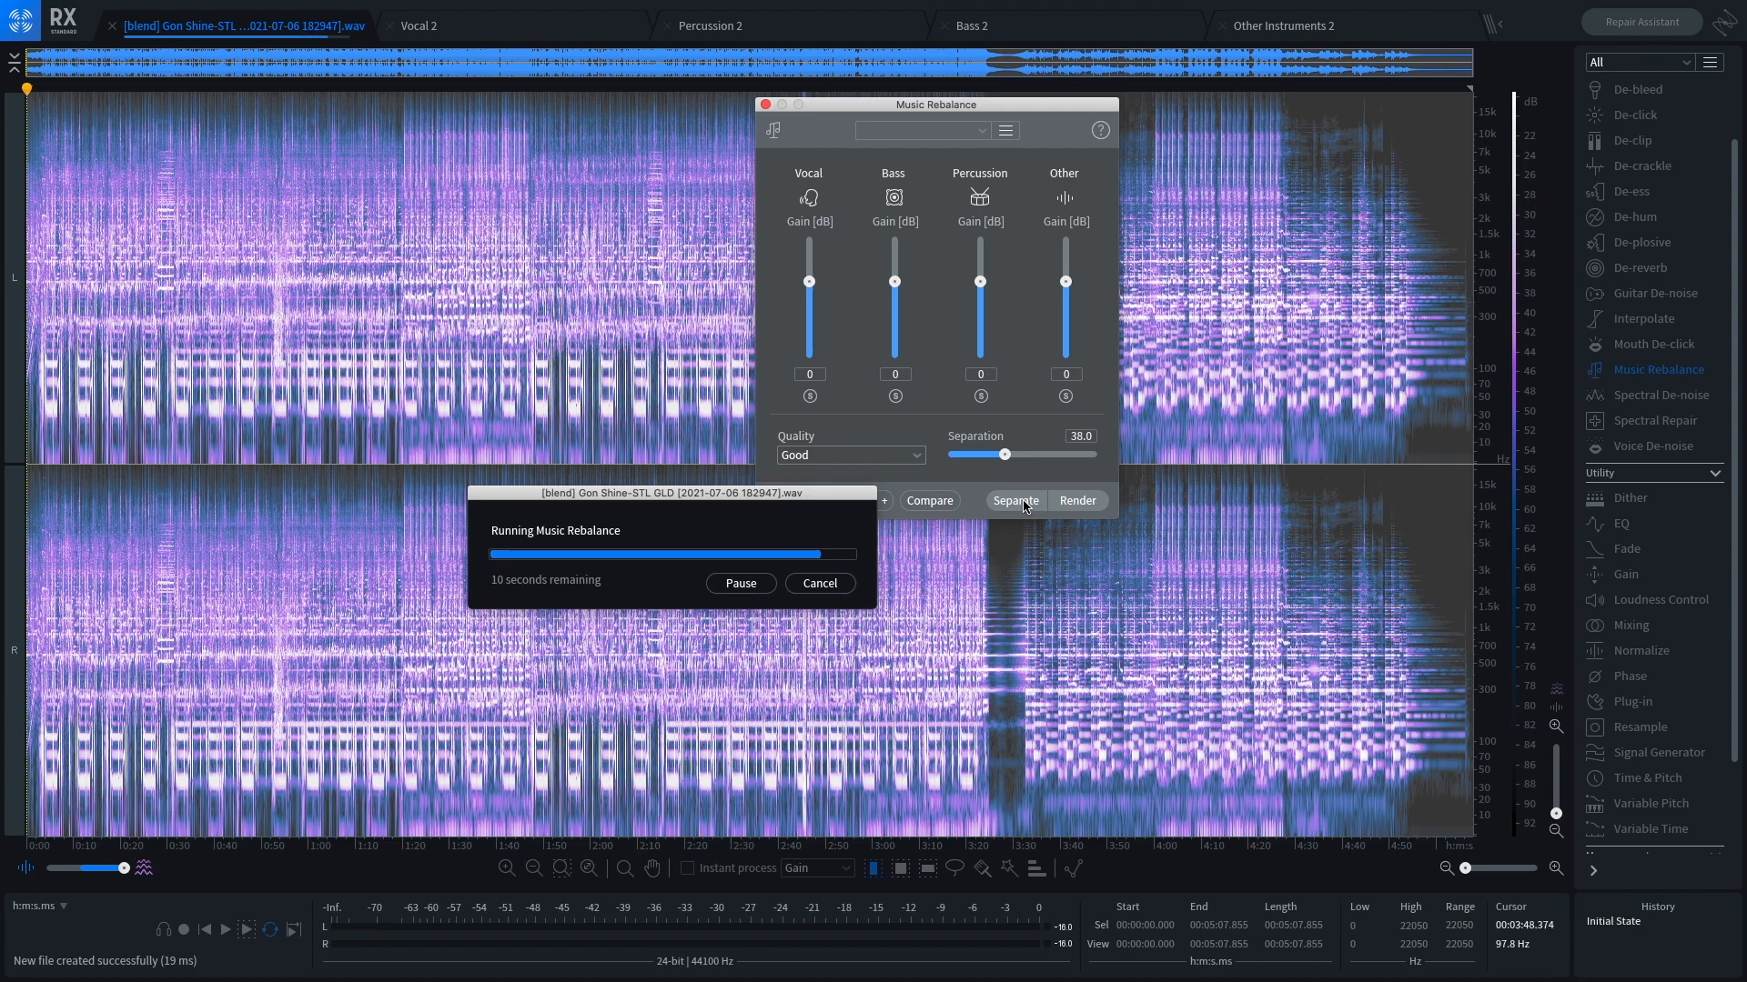
click(766, 105)
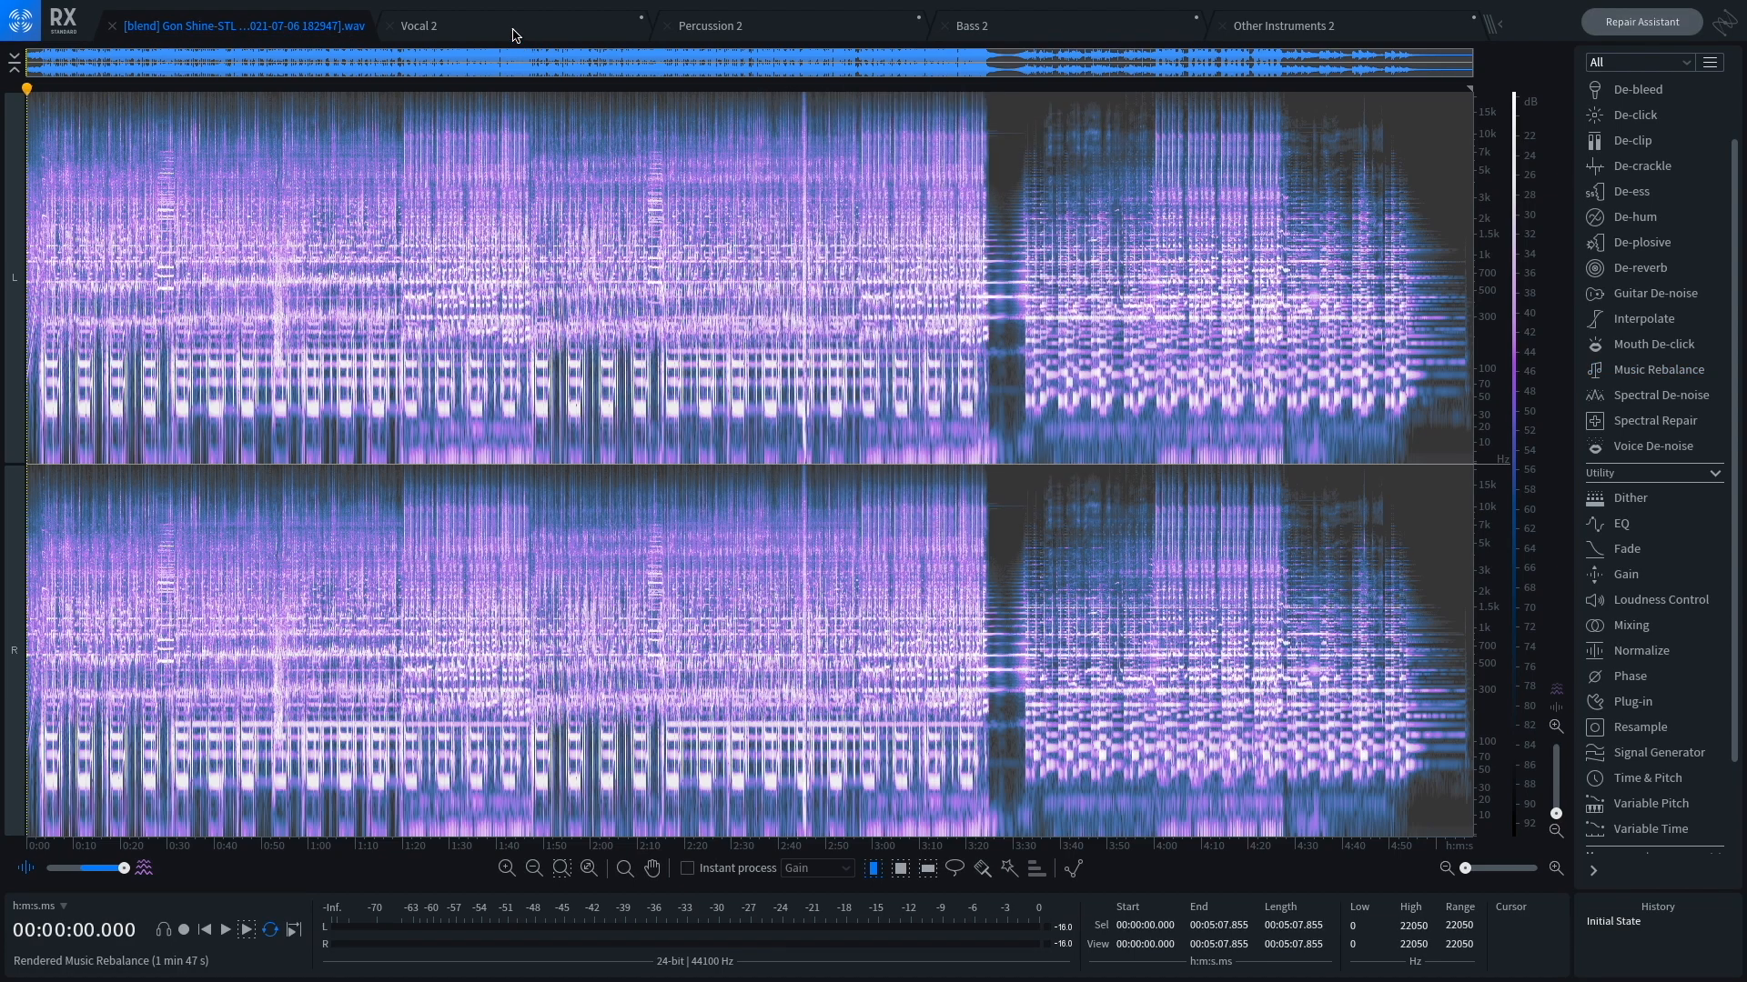
Audition the separated Vocal 2 and Other Instruments 2 stems in RX.
click(511, 32)
click(107, 89)
key(space)
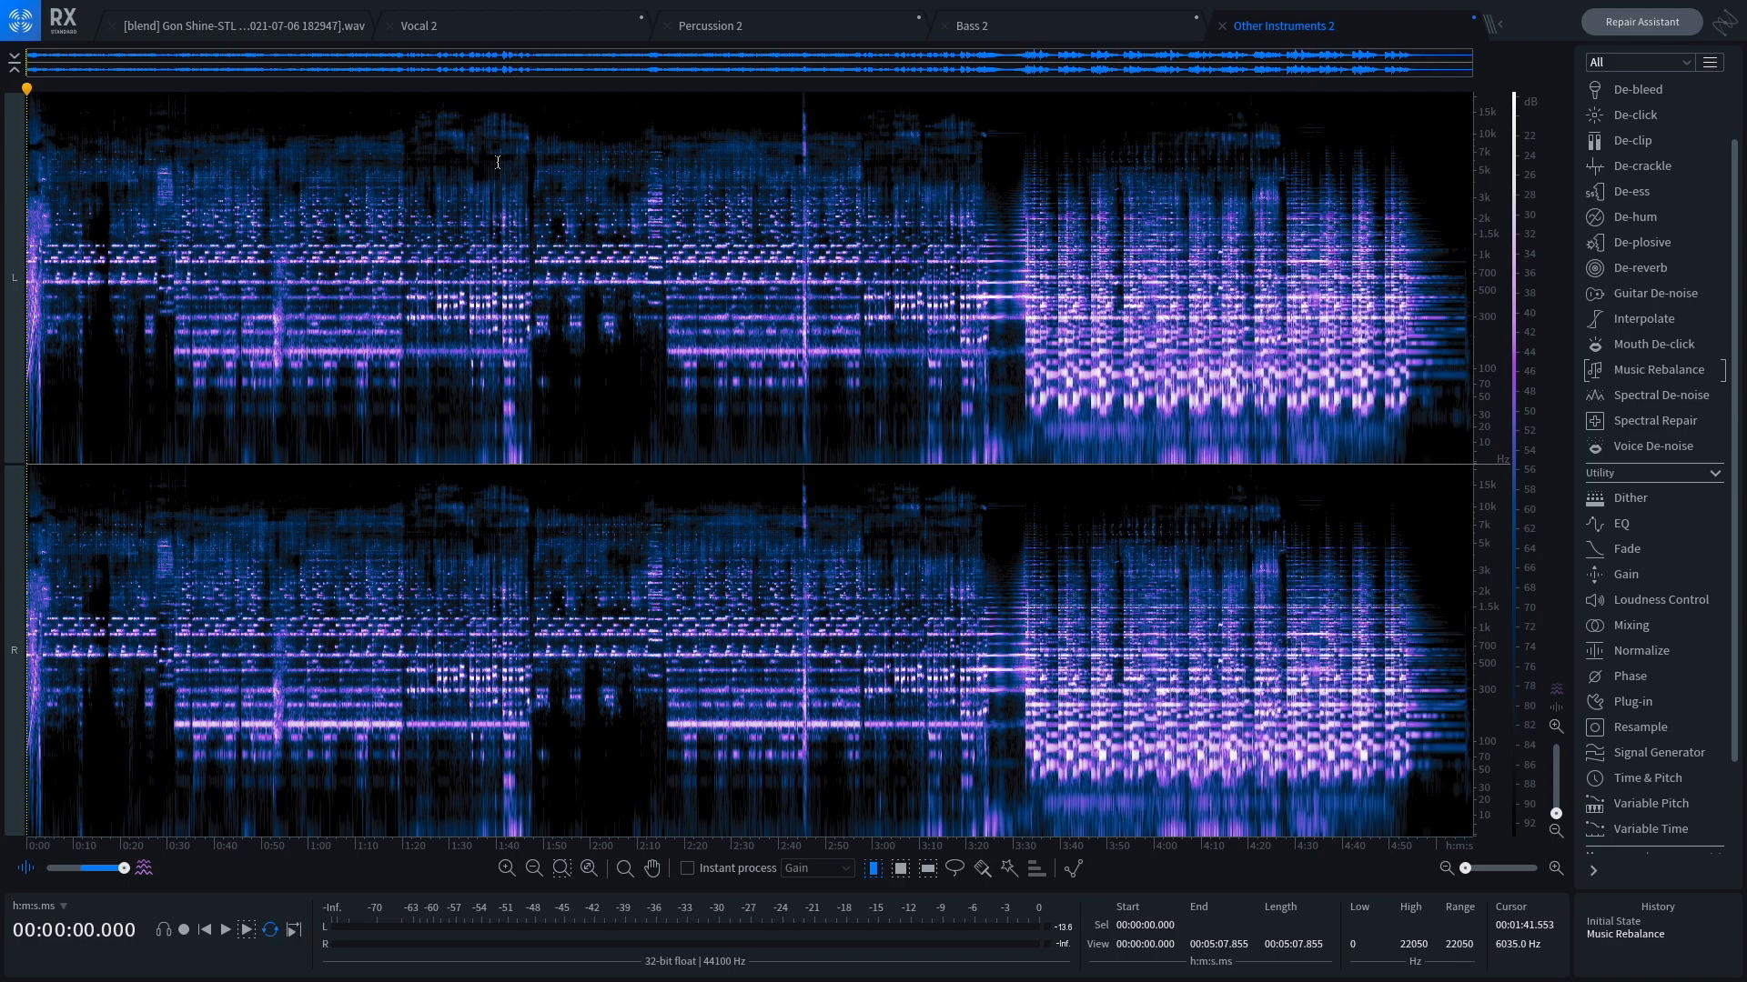
click(174, 91)
key(space)
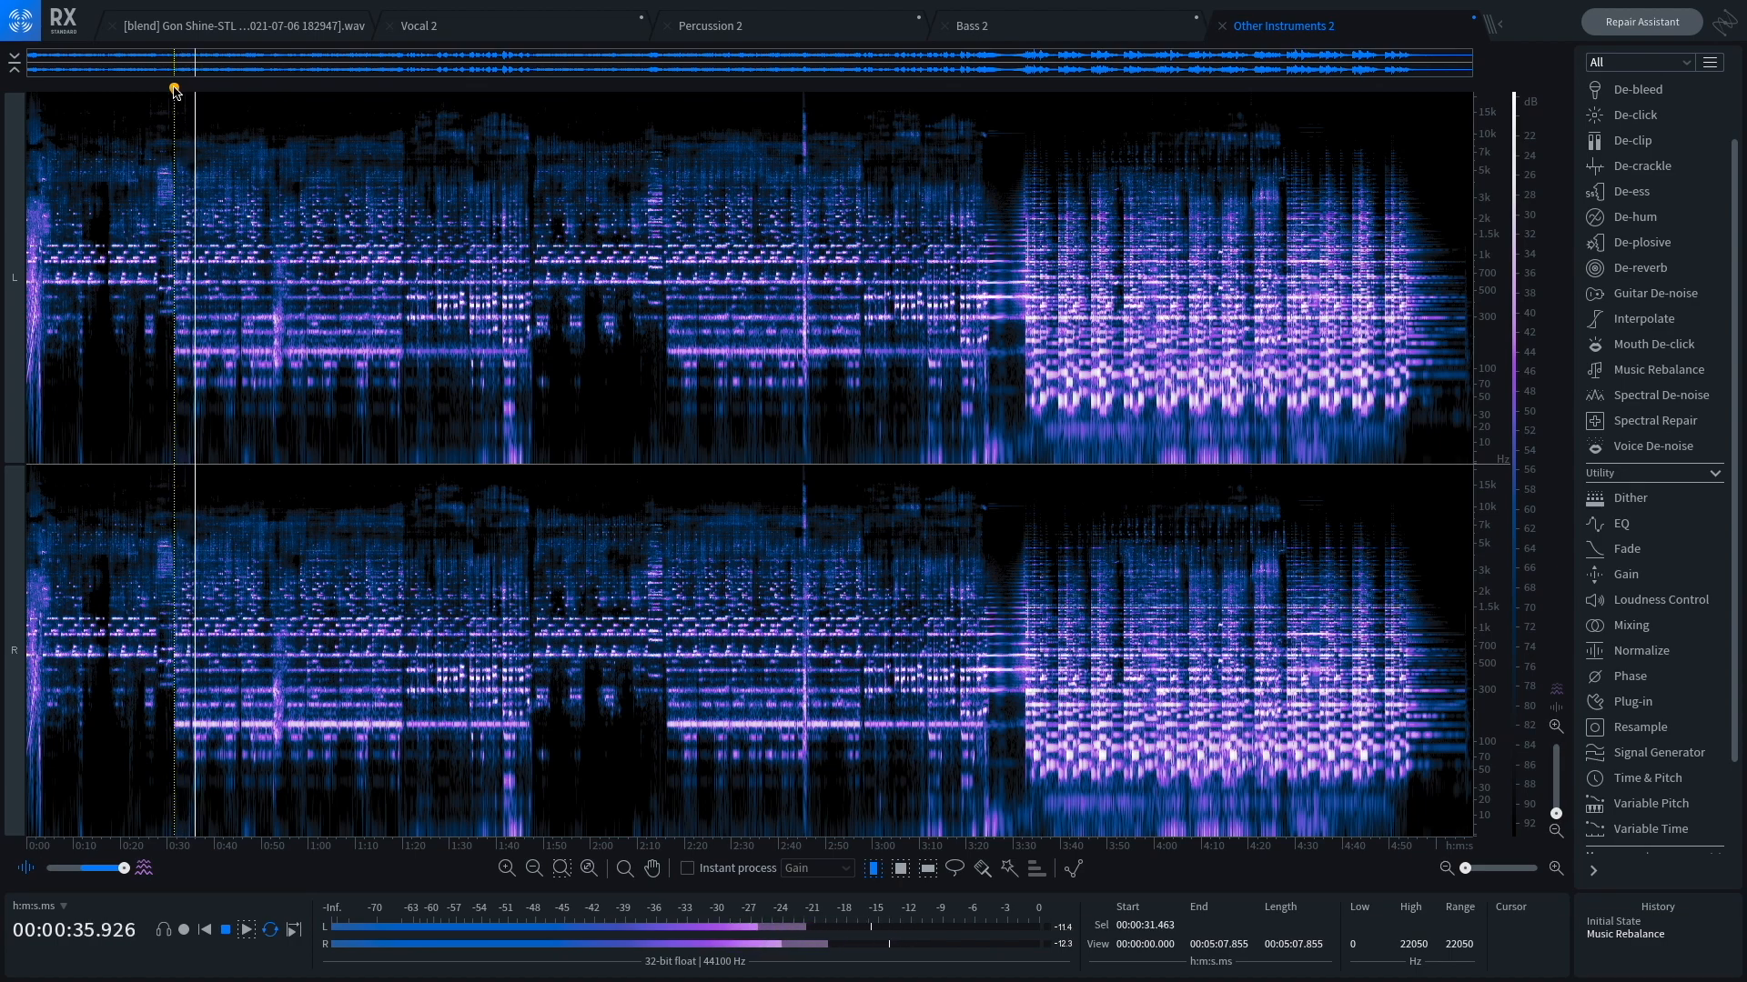
key(space)
Export the Vocal 2 stem as a WAV file and place Gon Shine Vocals.wav on a new track in Ableton Live.
click(419, 25)
key(super+shift+e)
click(1001, 634)
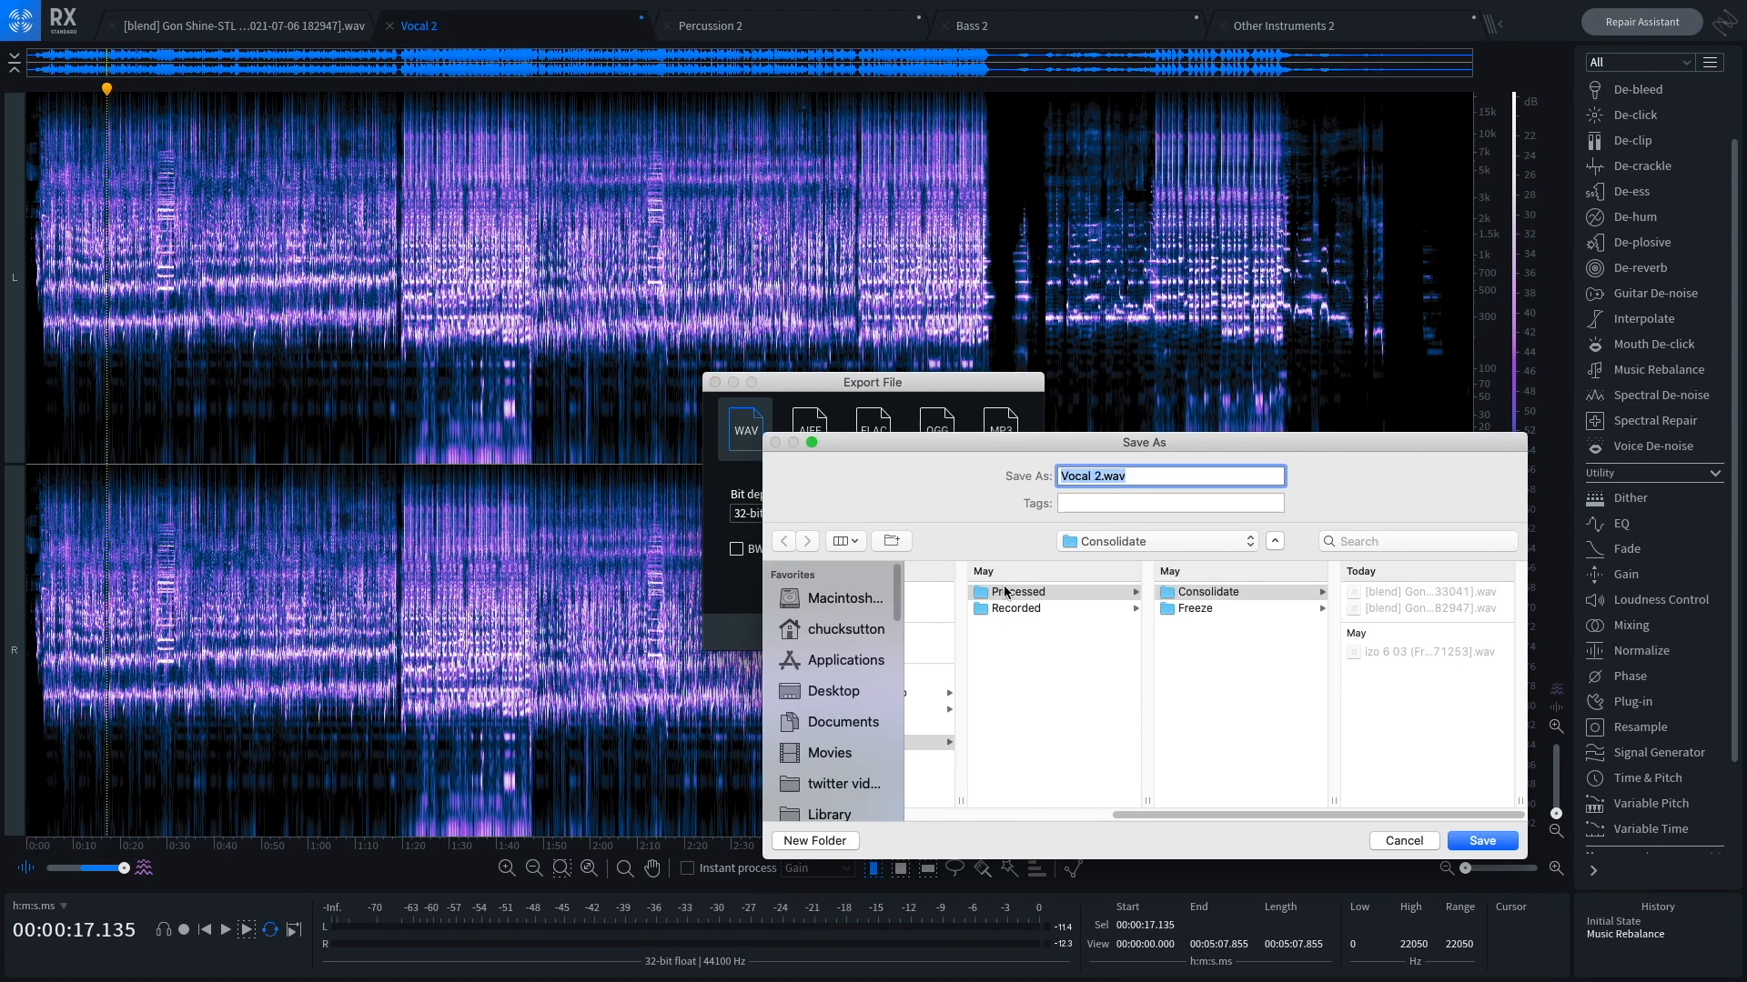
click(979, 592)
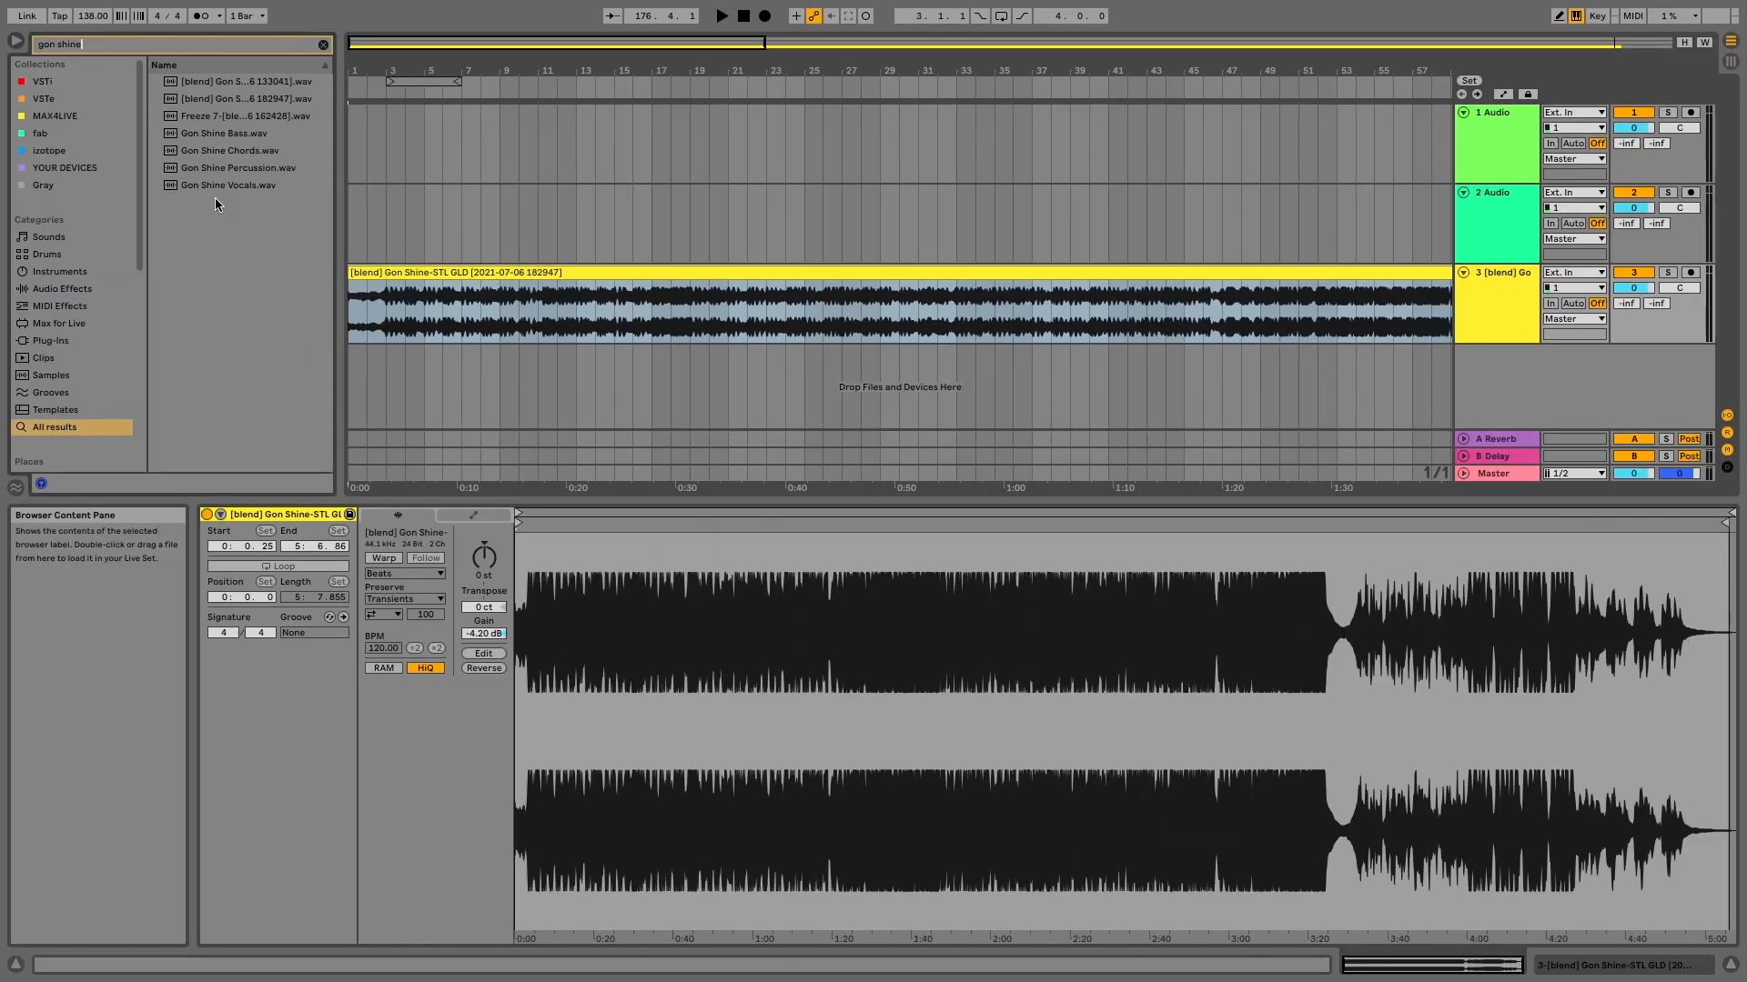
drag(218, 185, 424, 371)
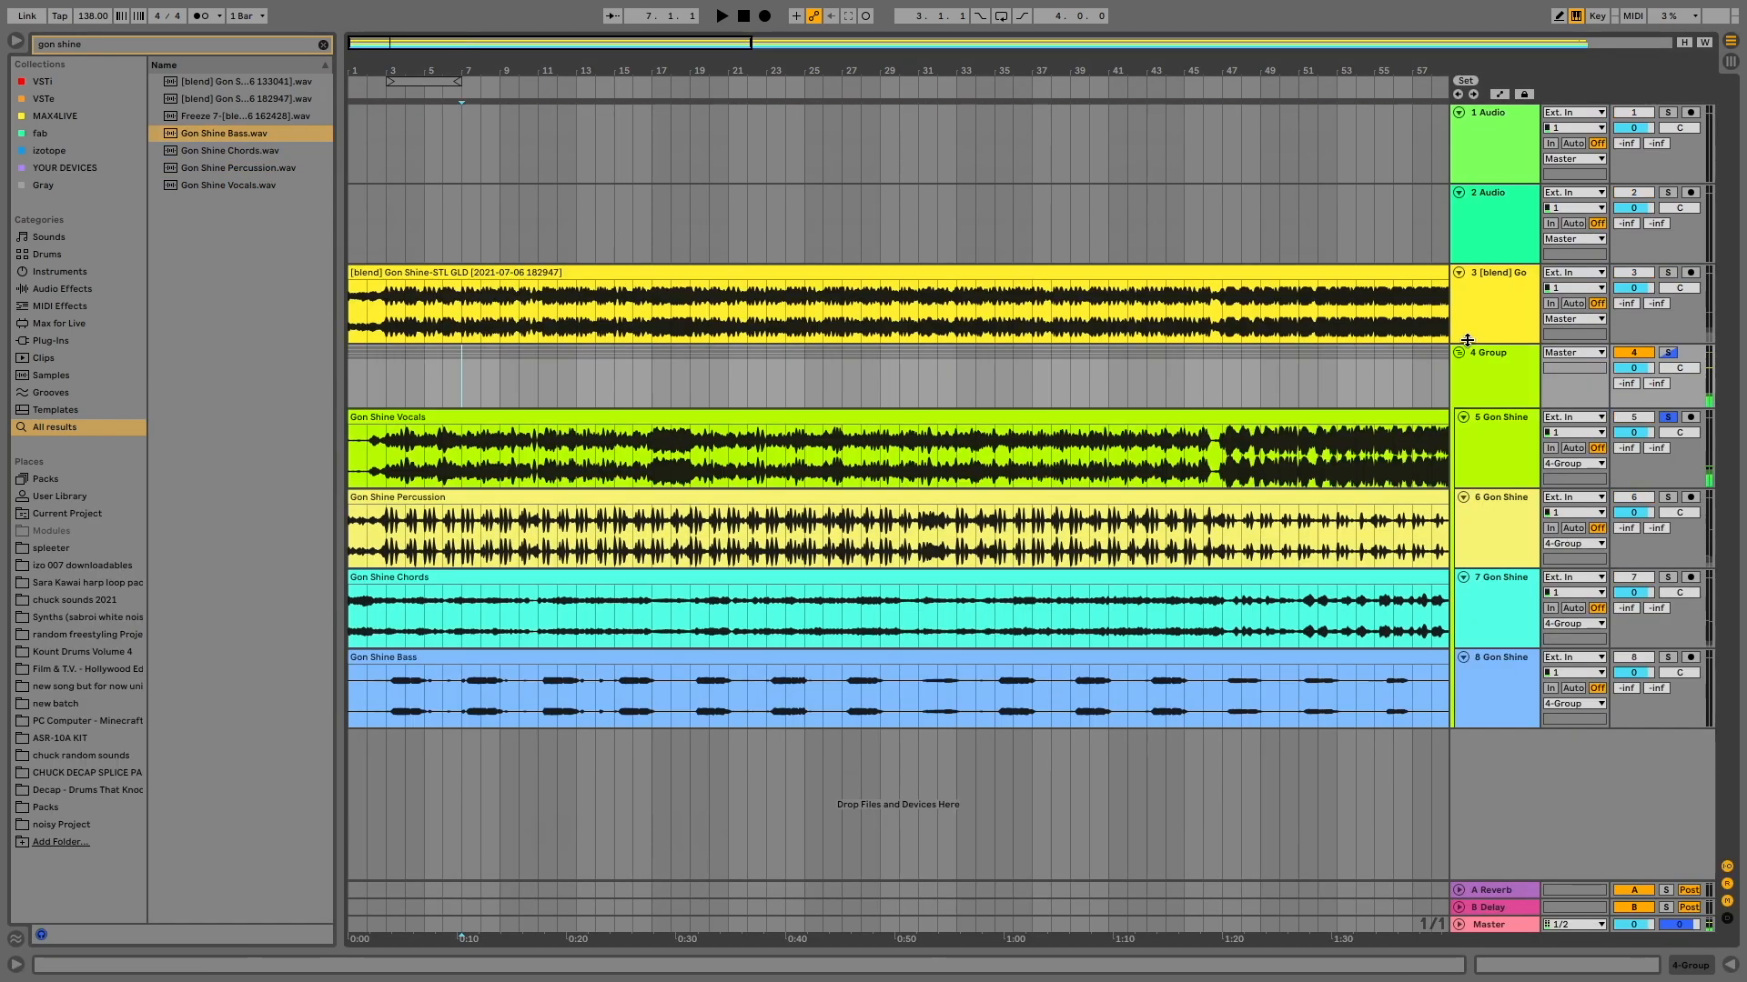
Compare the original blend track with the stem group during playback, and solo the percussion, chords and bass stems.
key(space)
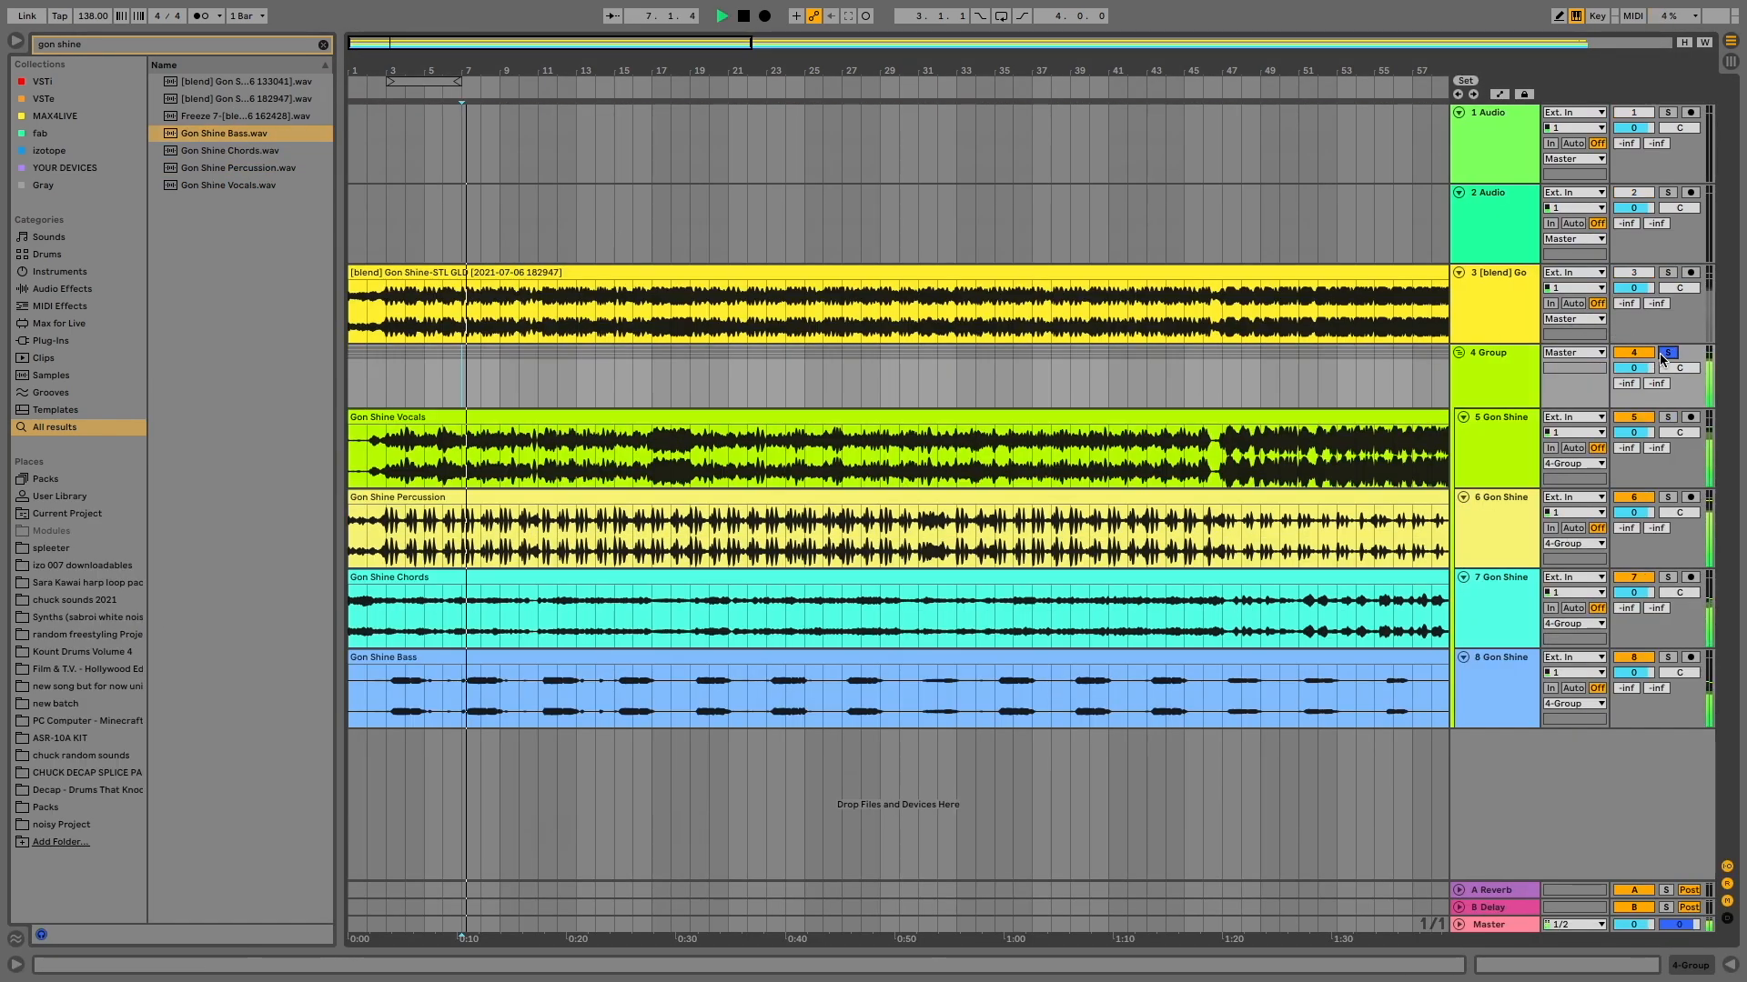
click(1667, 273)
click(1669, 354)
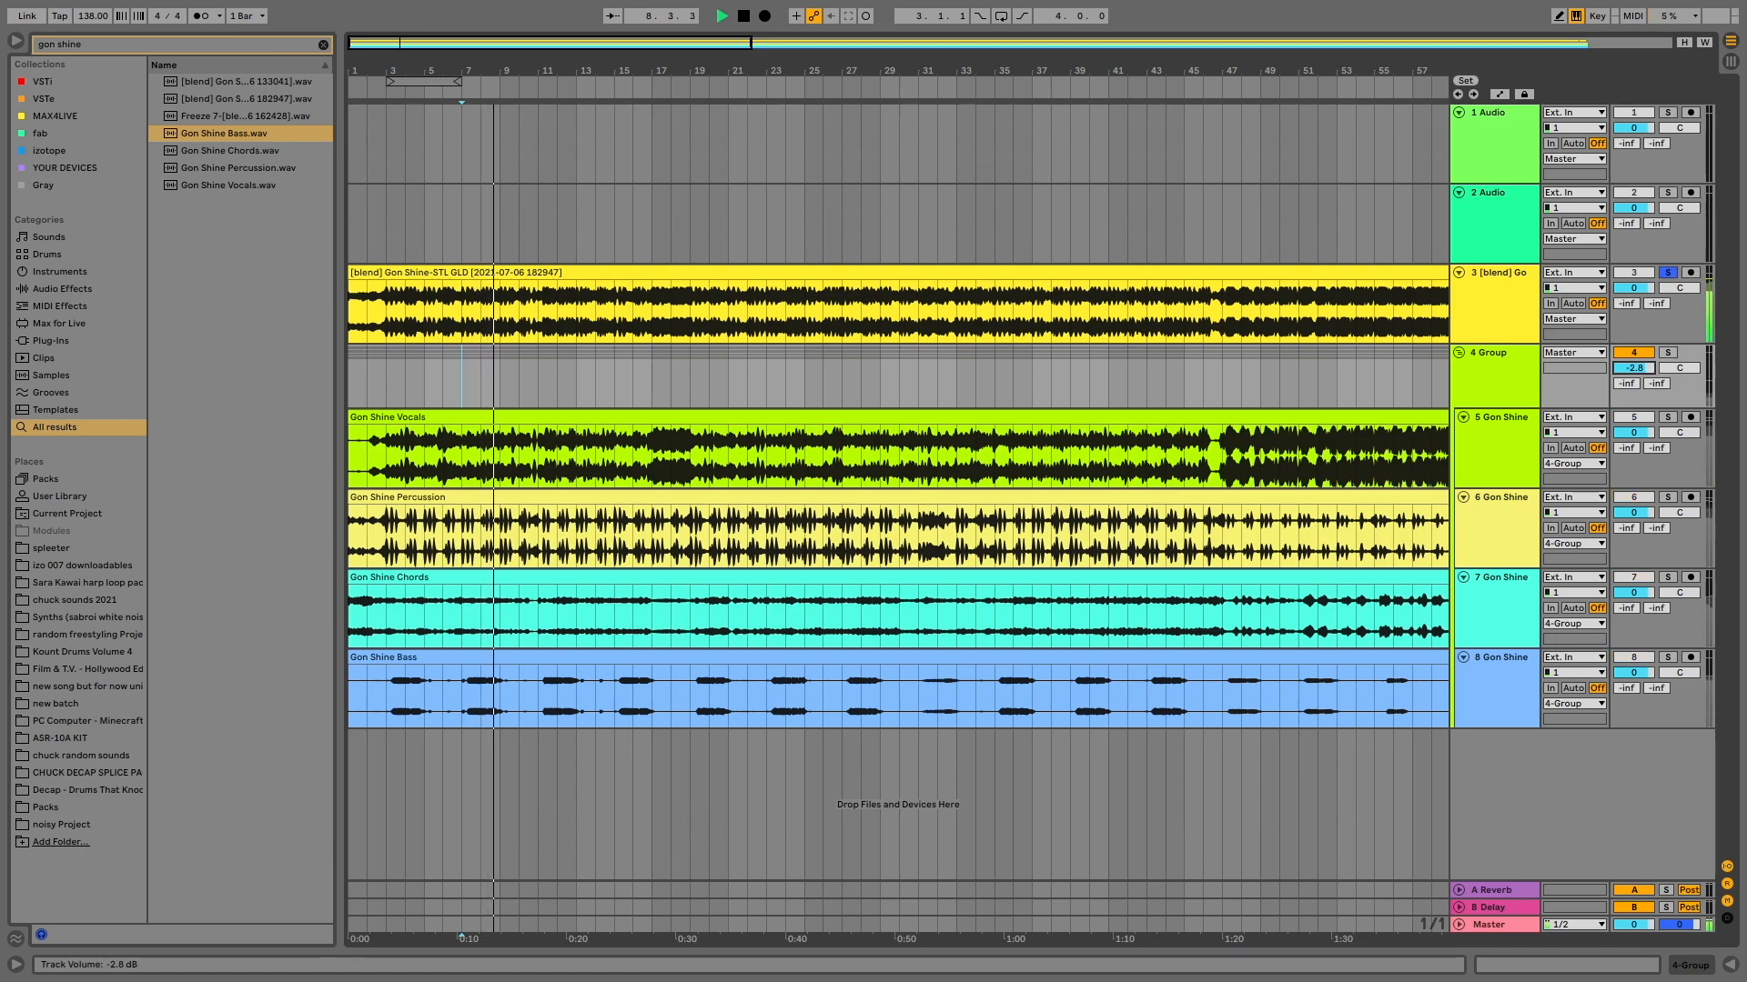
click(1668, 498)
click(1667, 578)
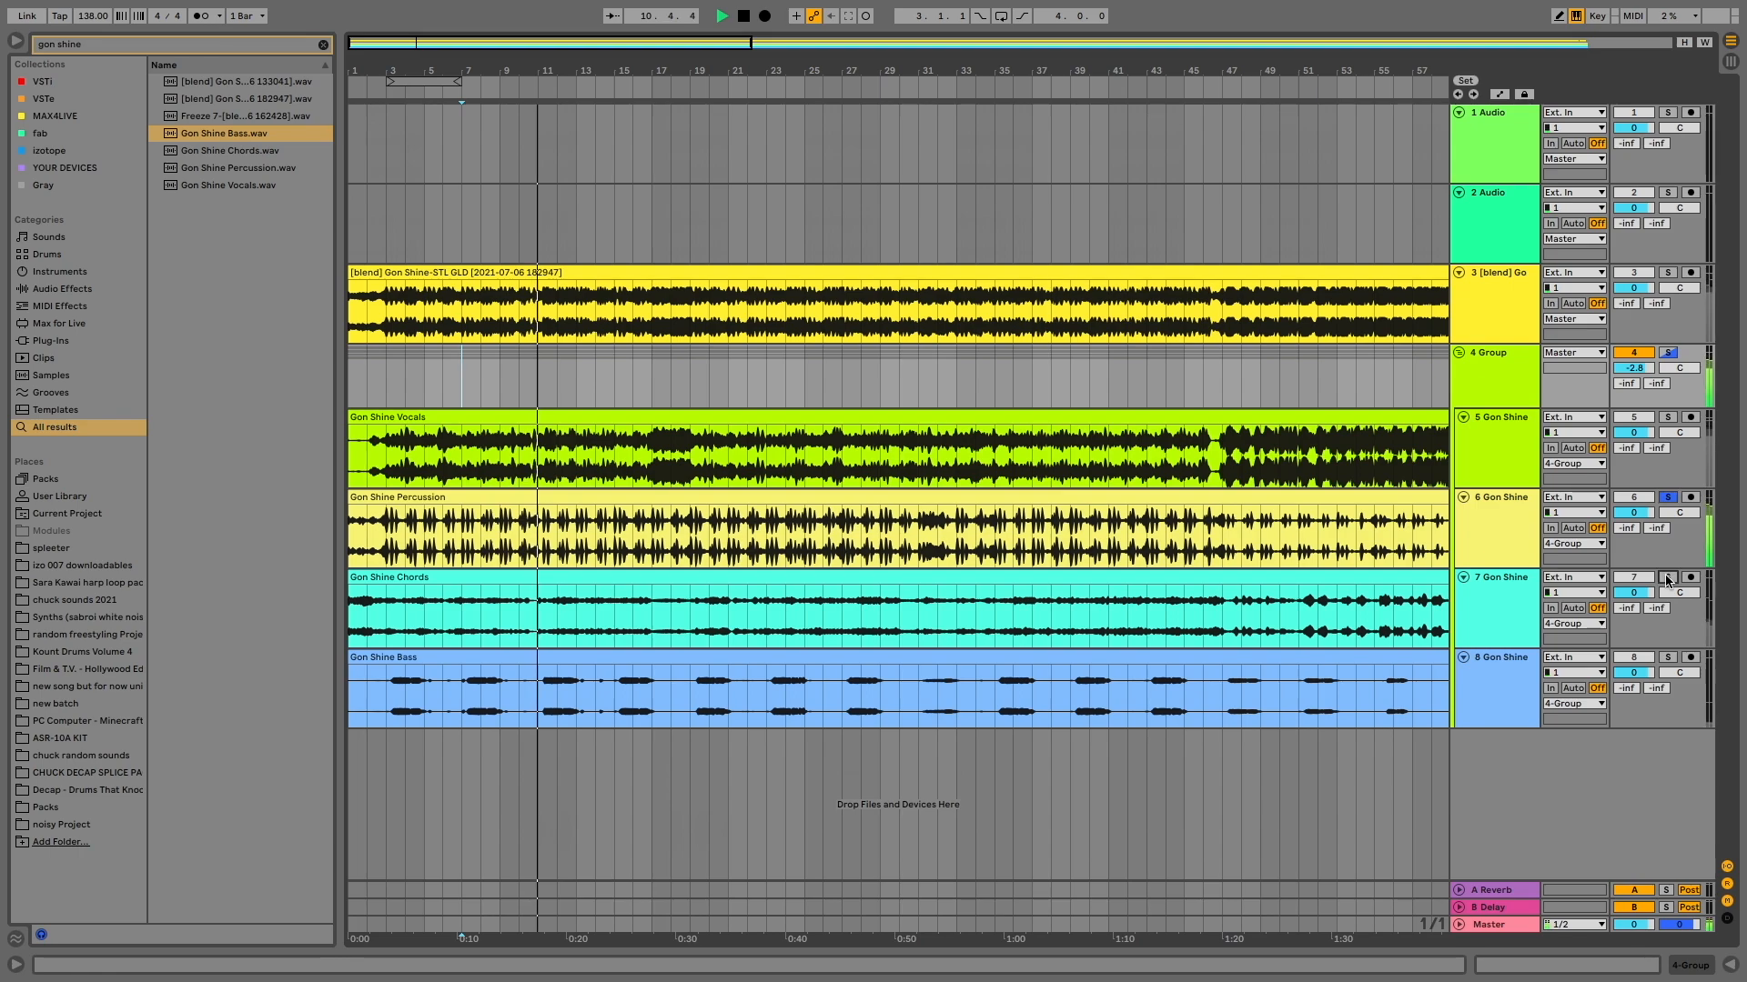
click(1669, 657)
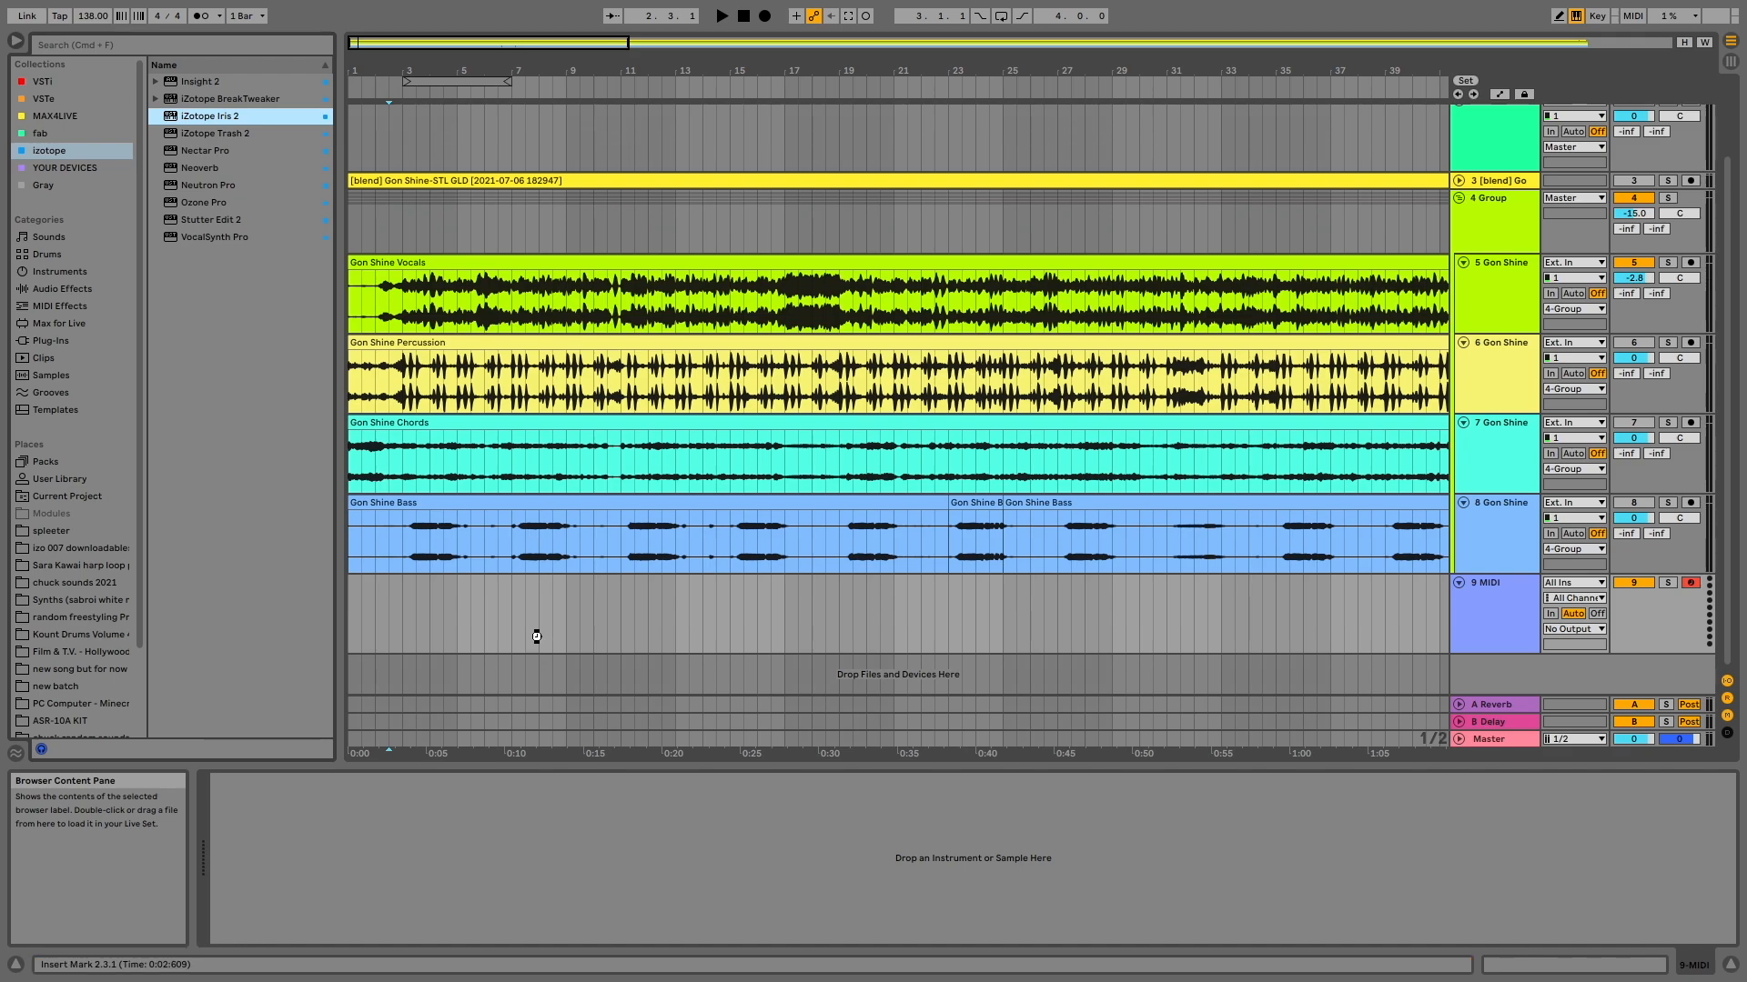
Load iZotope Iris 2 on the 9 MIDI track and import the Gon Shine Bass clip as its sample.
drag(537, 637, 537, 636)
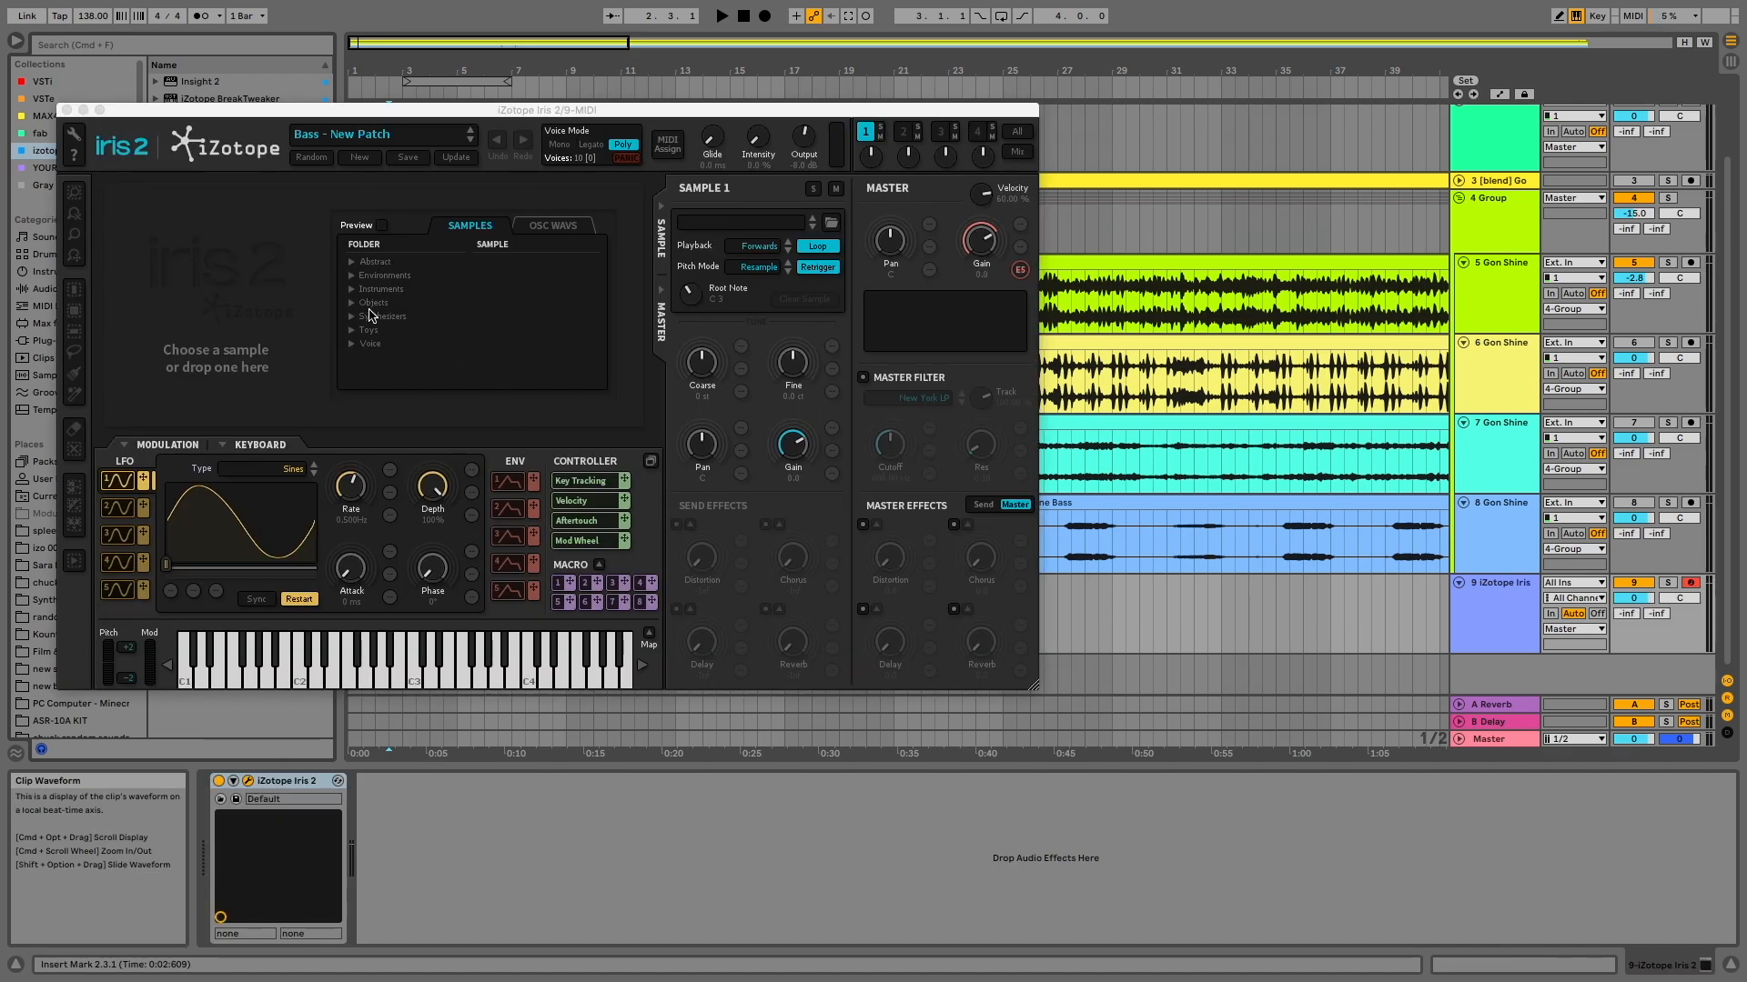
drag(1183, 536, 264, 273)
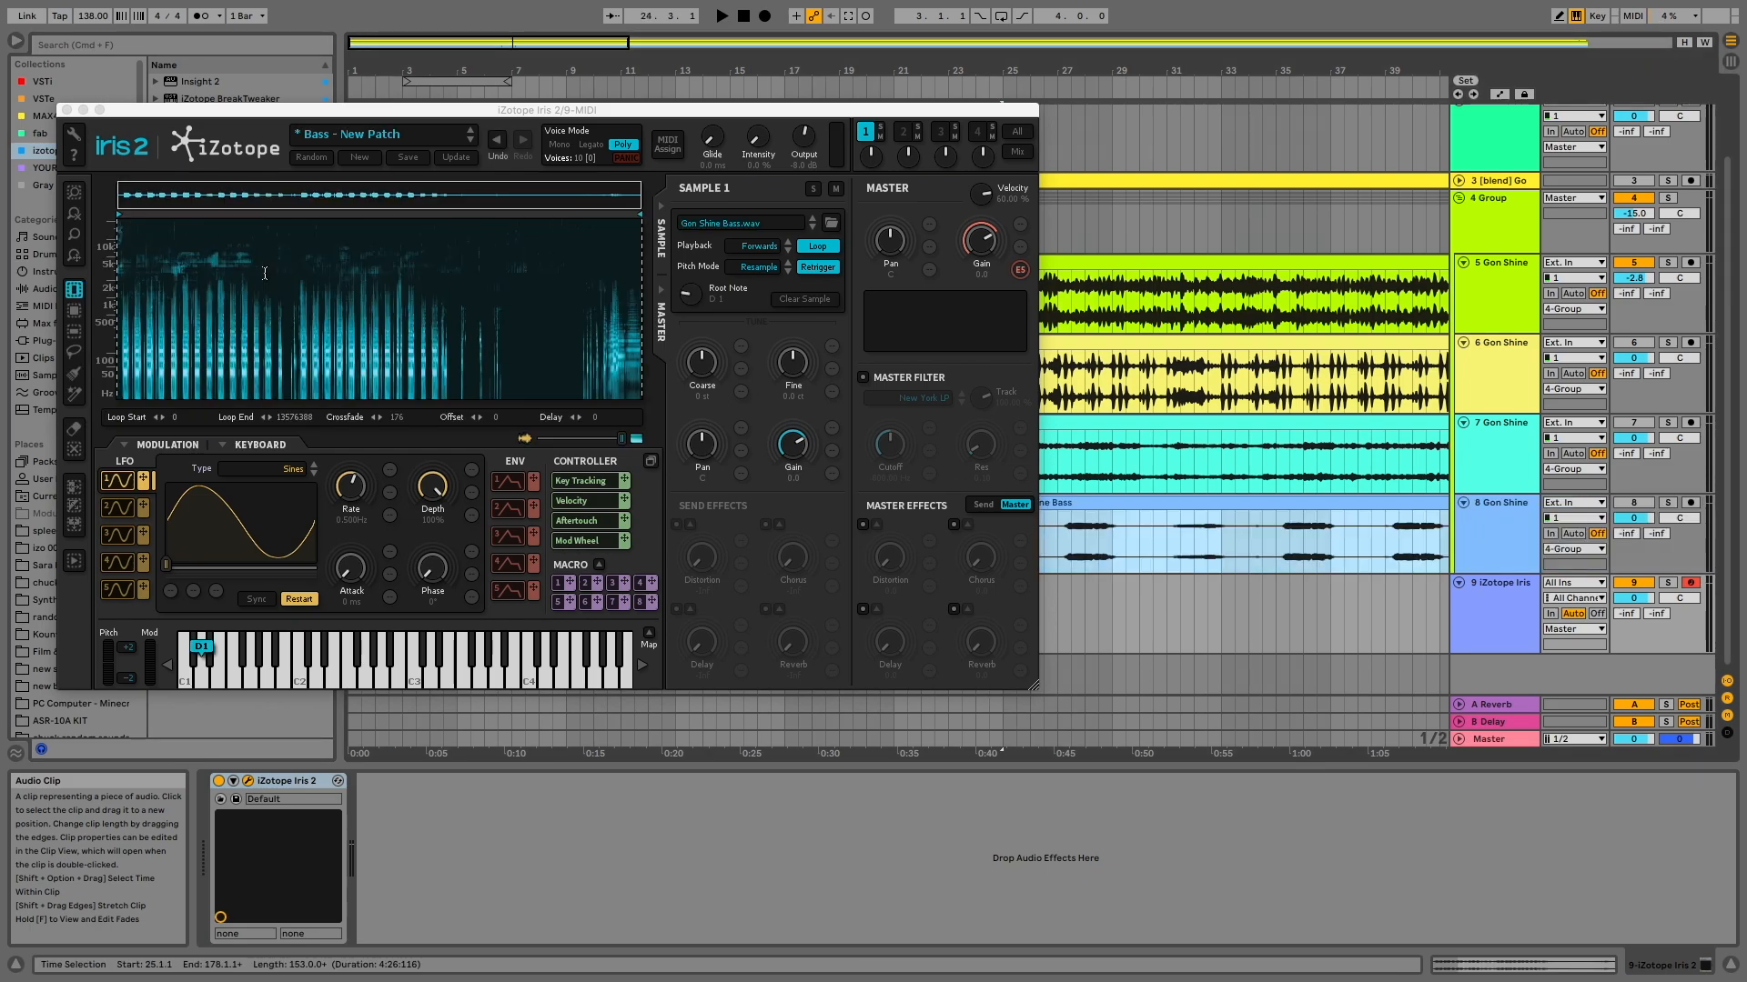
Set the sample offset to 1725000 in Iris 2 and audition the bass sample around that point.
click(498, 421)
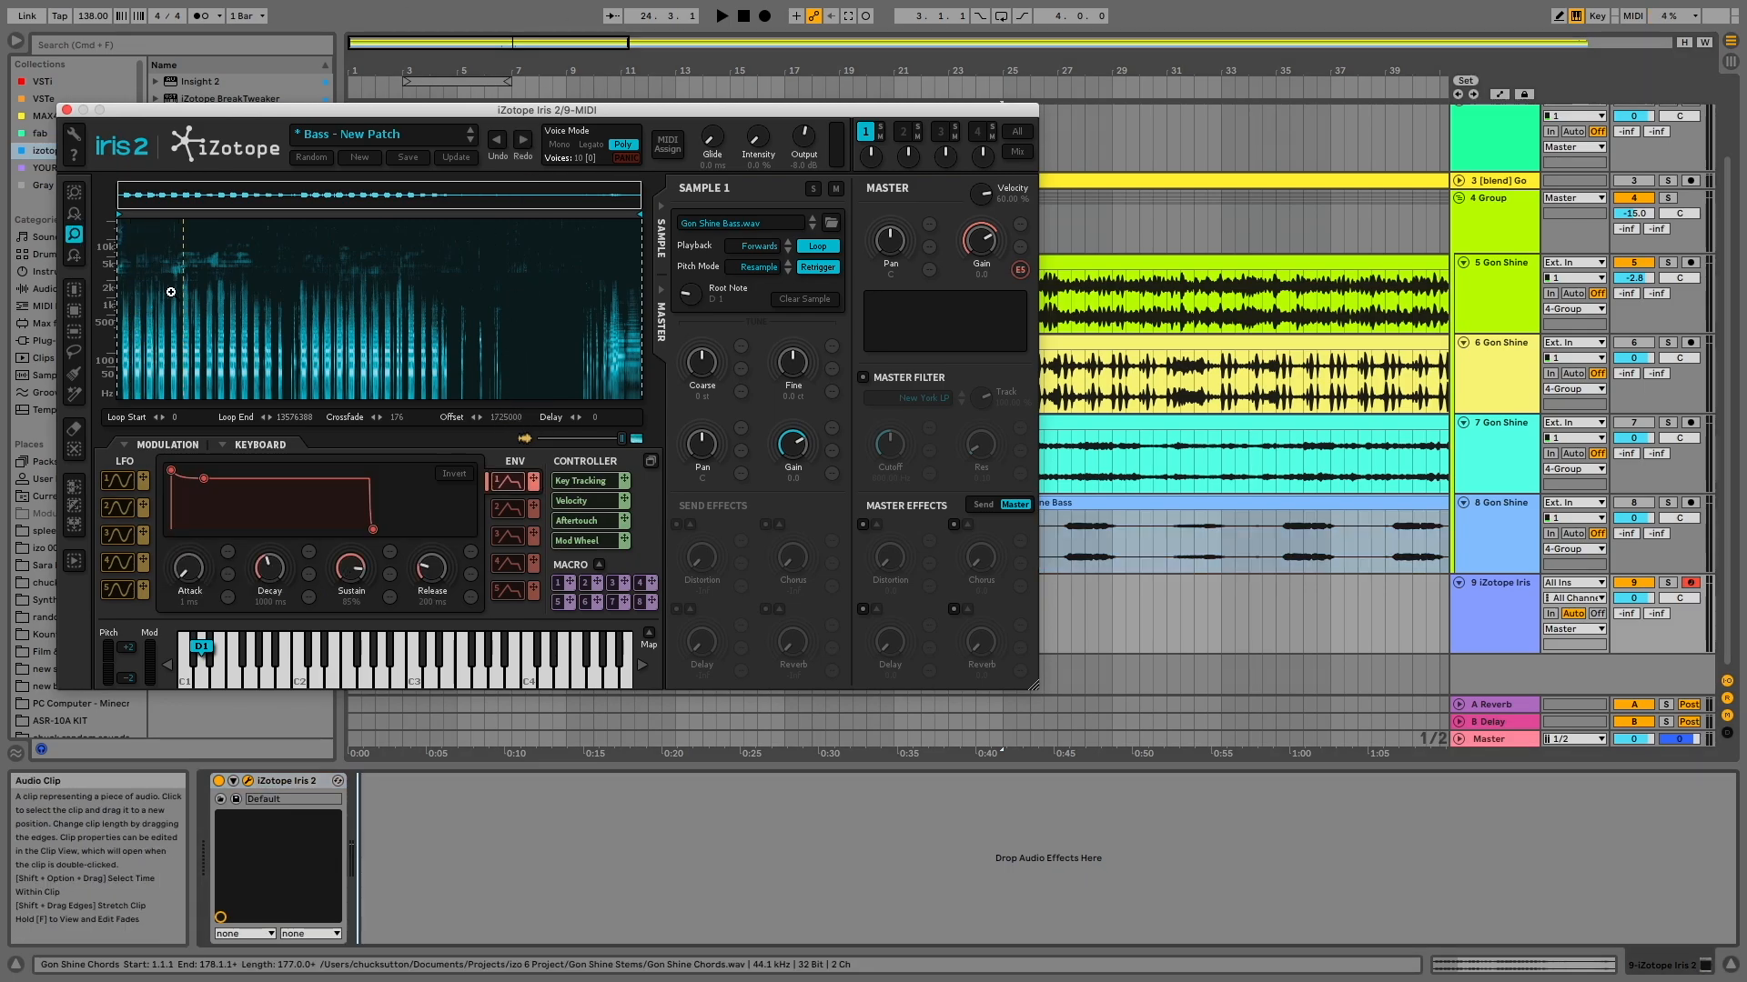
click(185, 394)
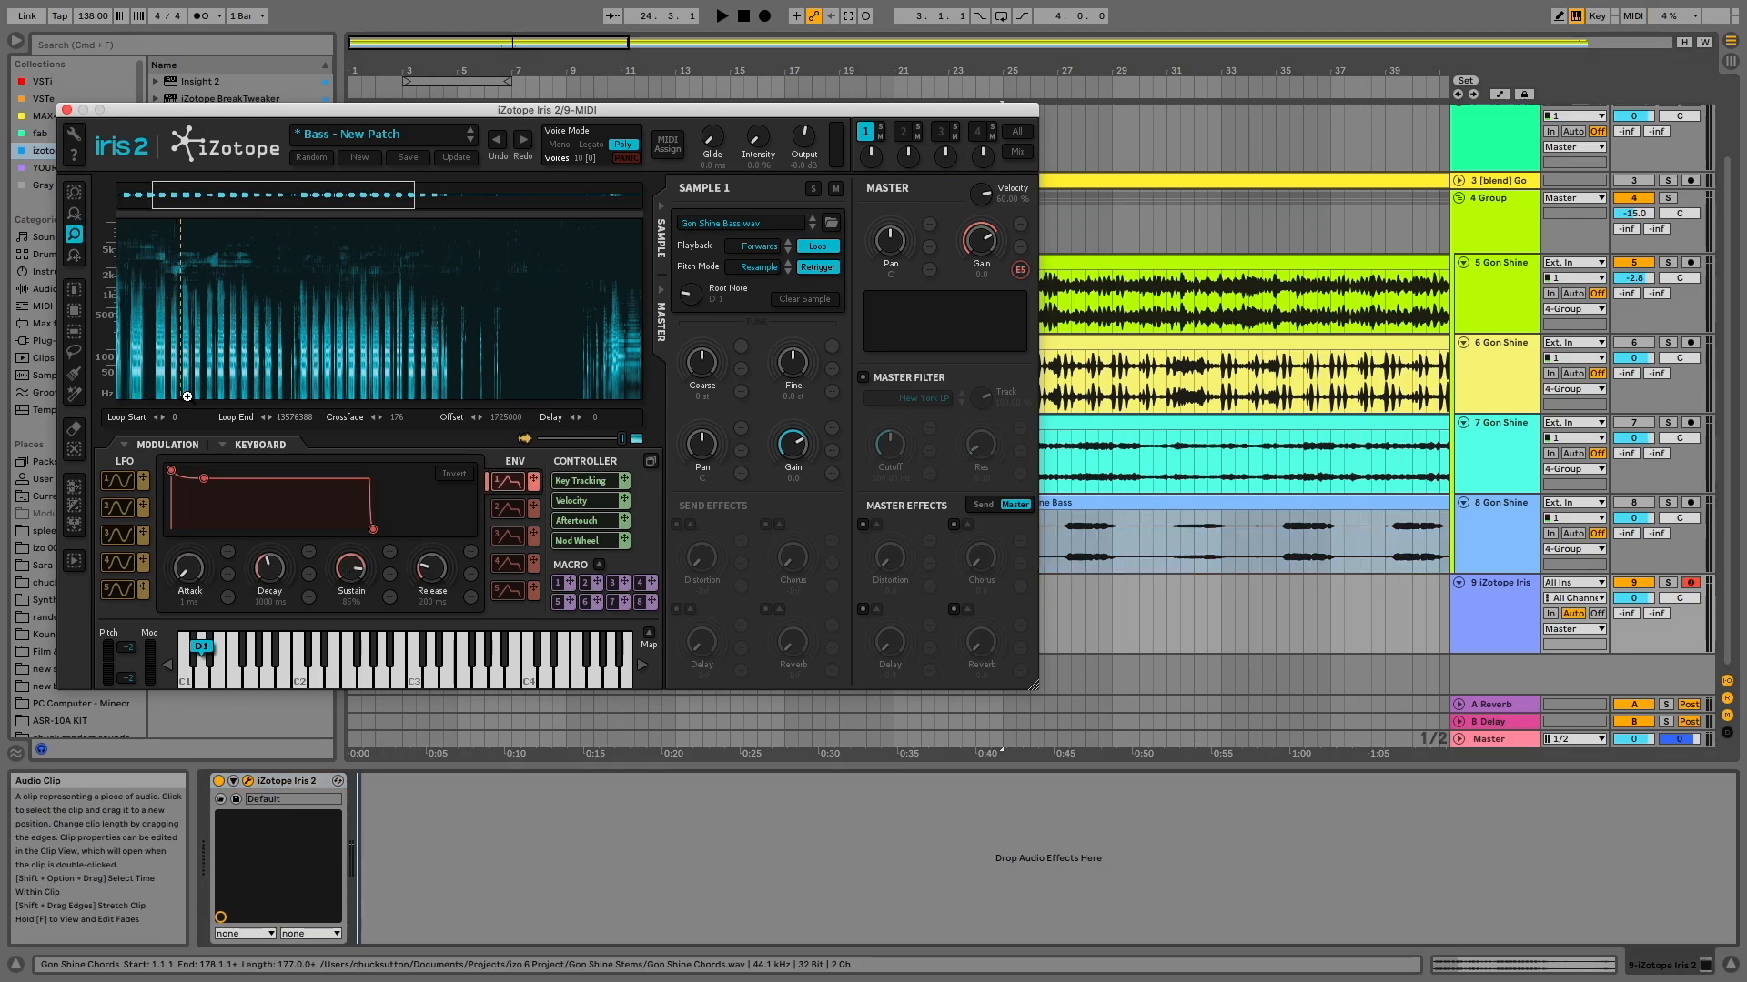
click(185, 396)
click(184, 396)
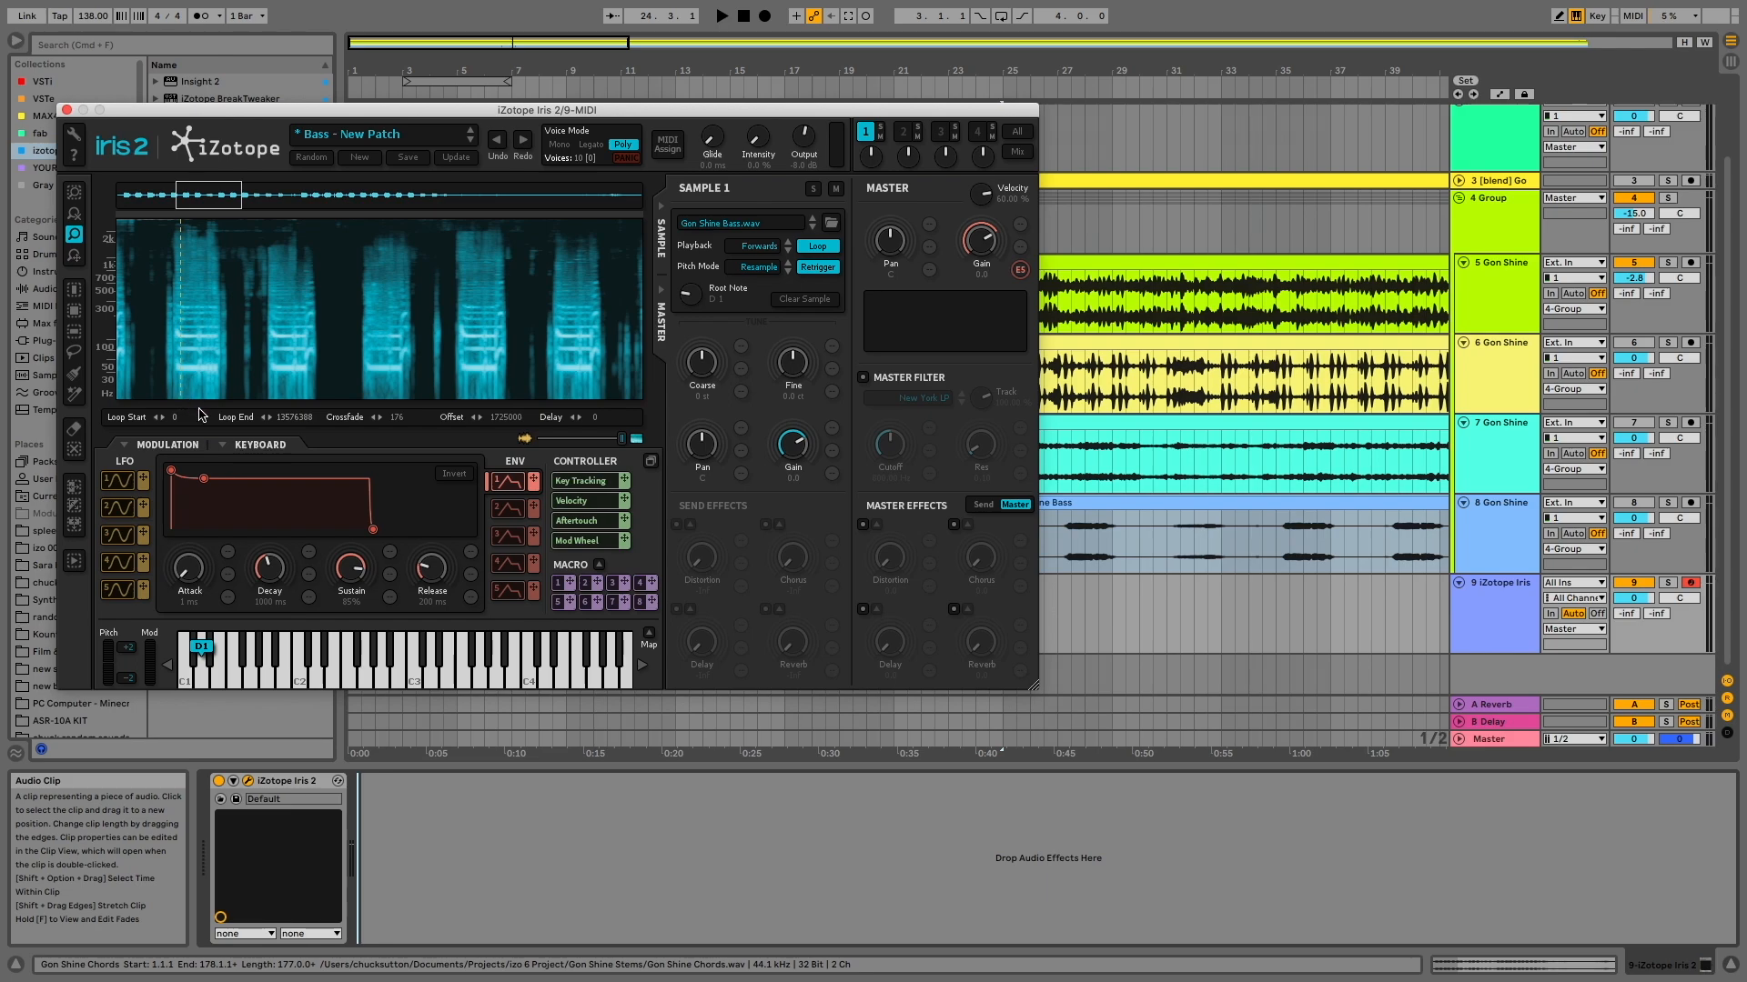
key(a)
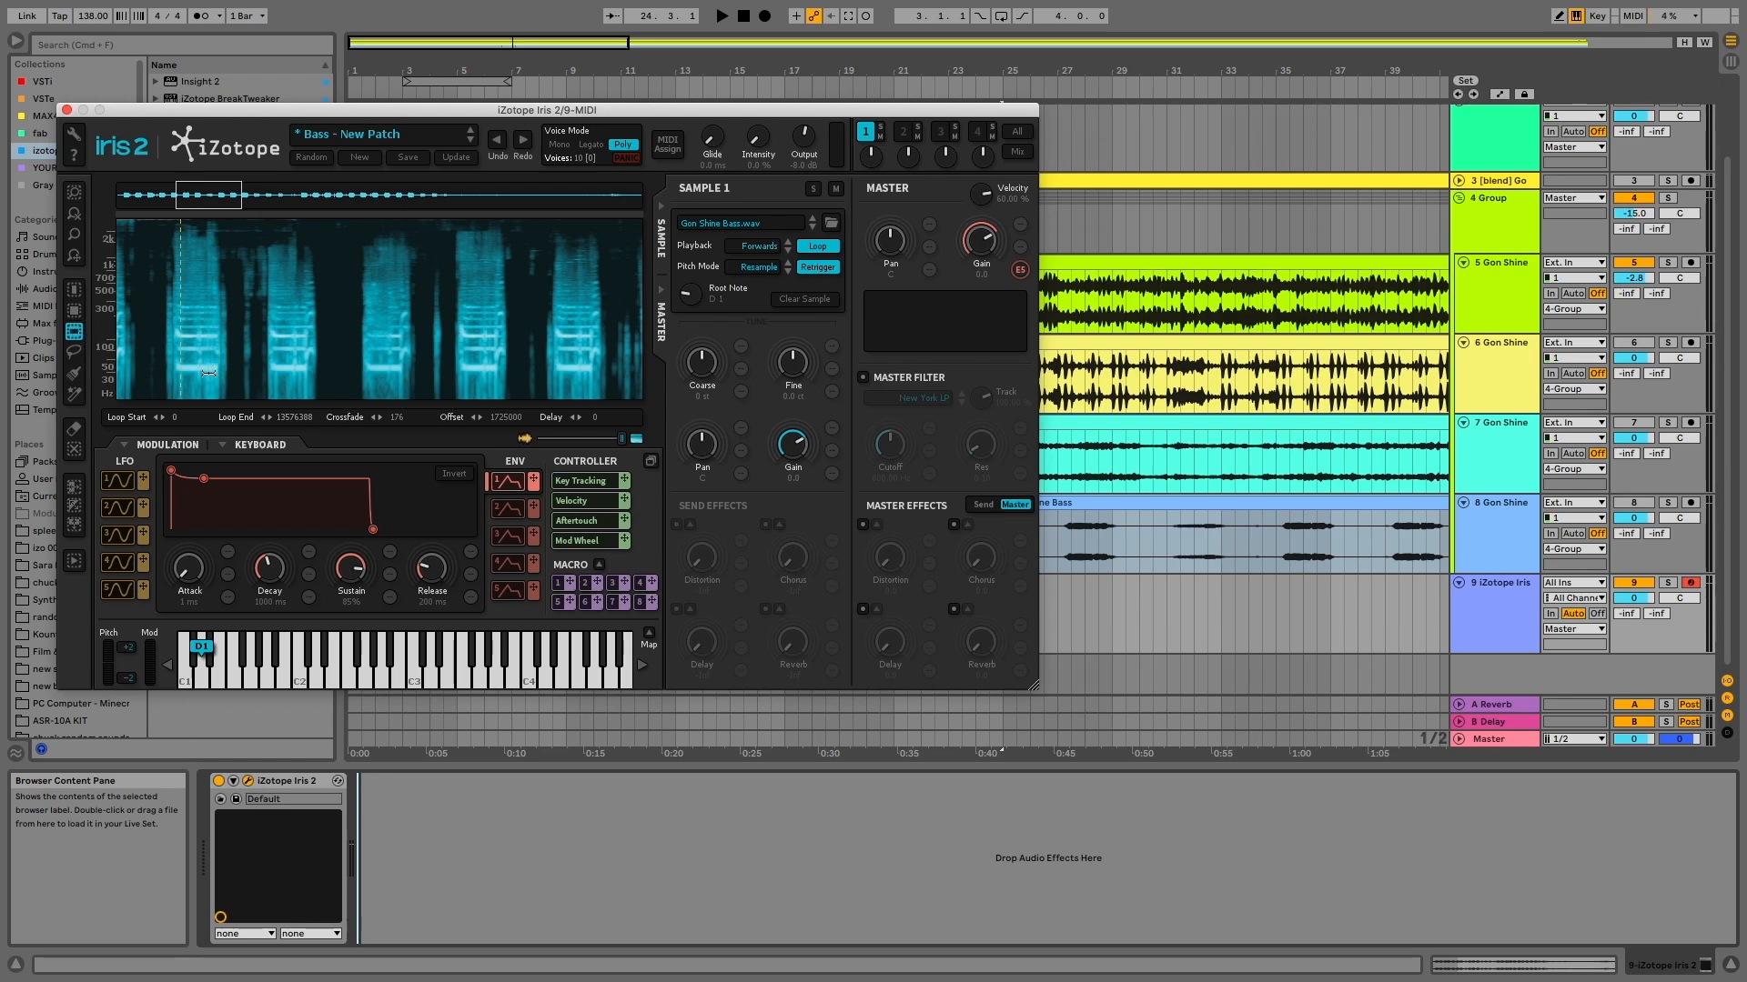
Select frequency bands of the bass sample in the Iris 2 spectrogram and audition them with repeated notes.
mouse_move(208, 372)
mouse_down()
mouse_move(228, 319)
mouse_move(228, 347)
mouse_move(209, 287)
mouse_up()
key(a)
key(a)
key(a)
key(a)
key(a)
key(a)
key(a)
key(a)
key(a)
key(a)
click(638, 817)
key(a)
key(a)
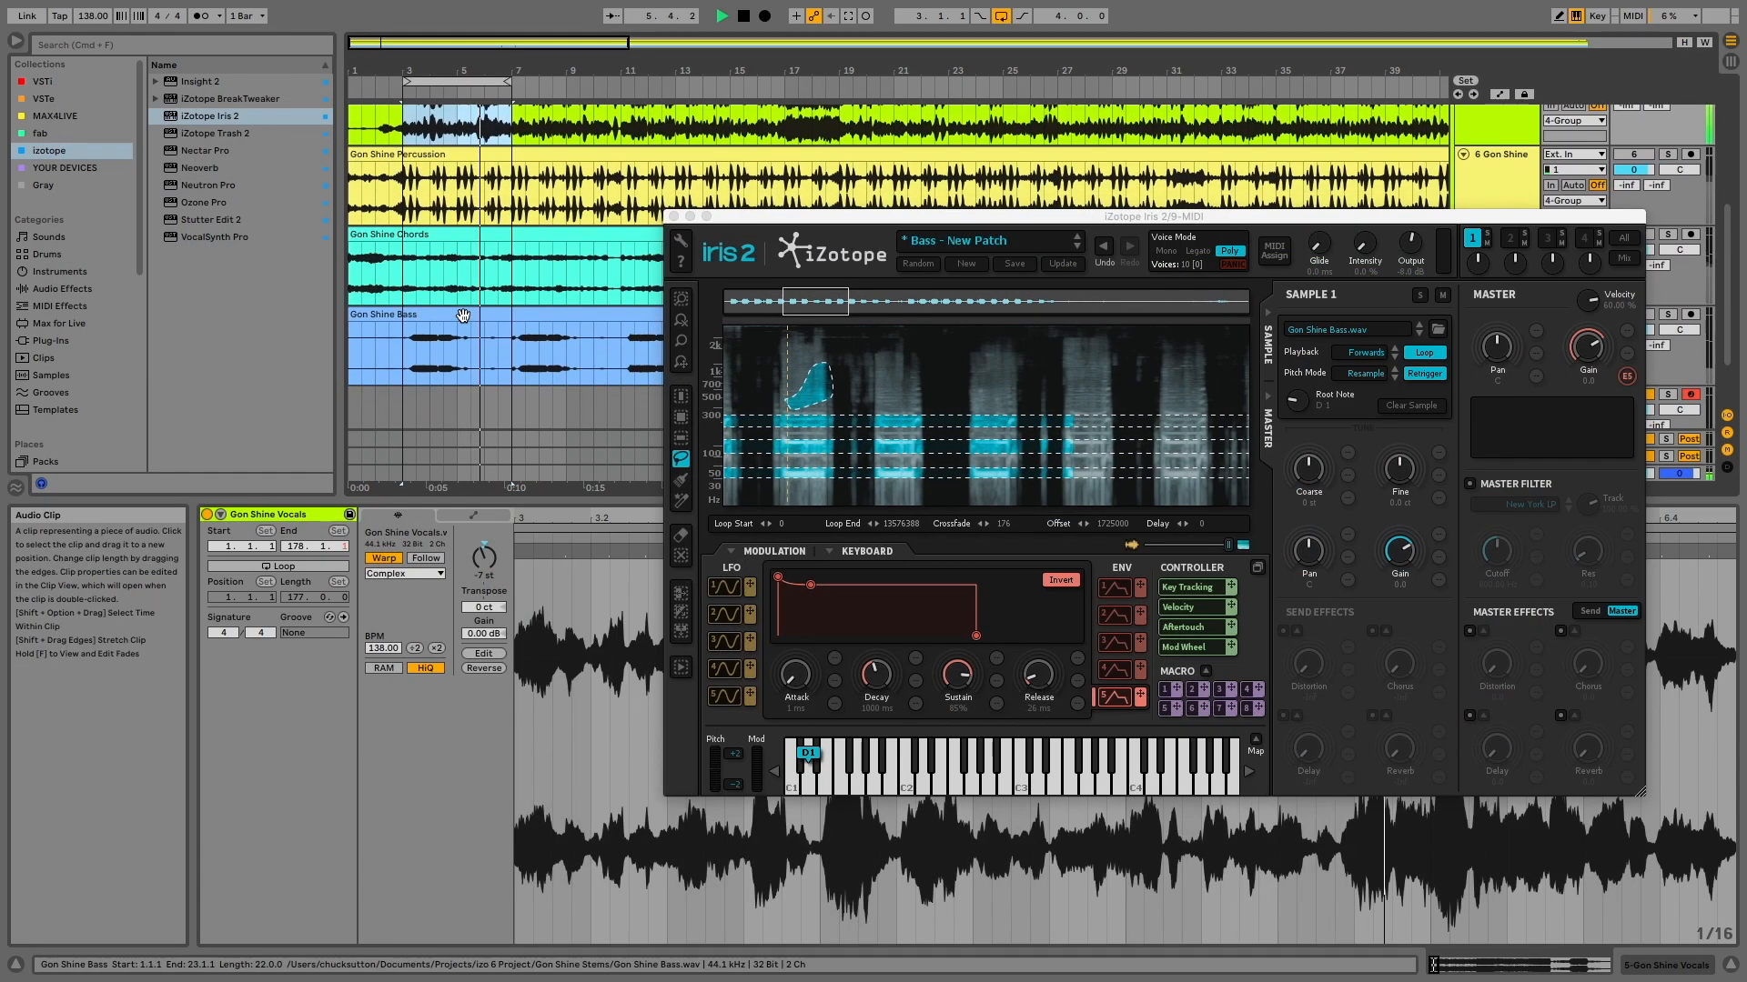
Play back the soloed iris 2 group from bar 5.
scroll(462, 314, up, 2)
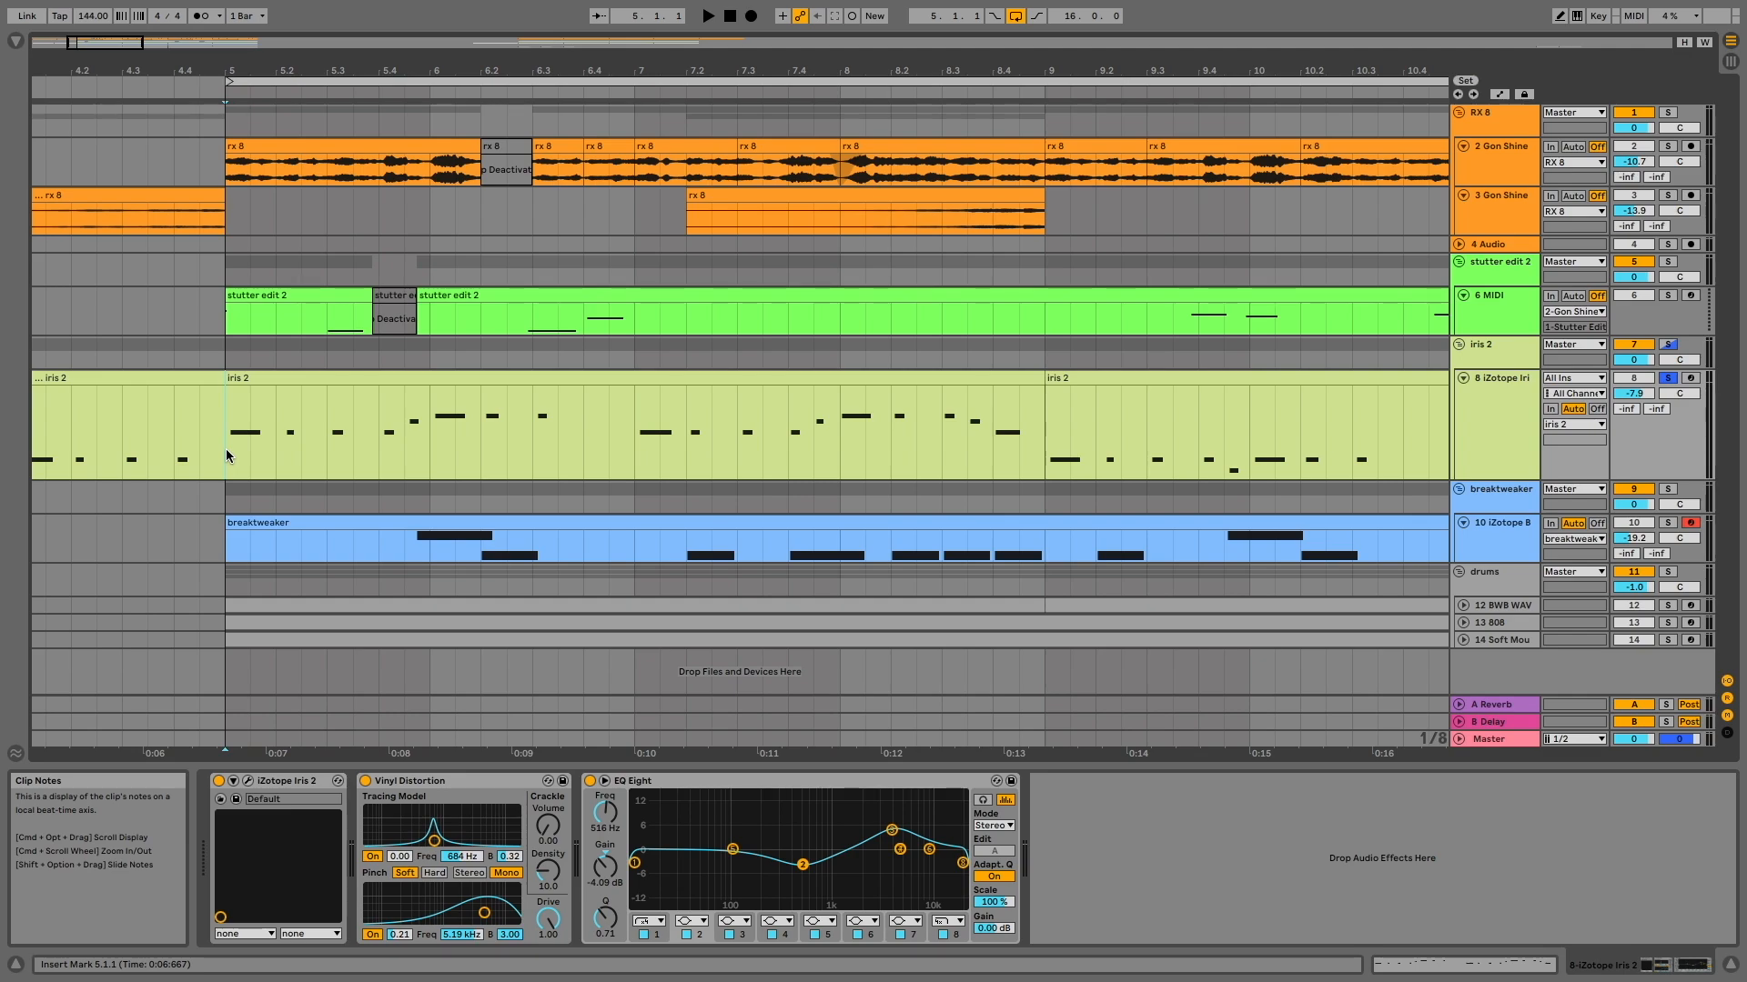
key(space)
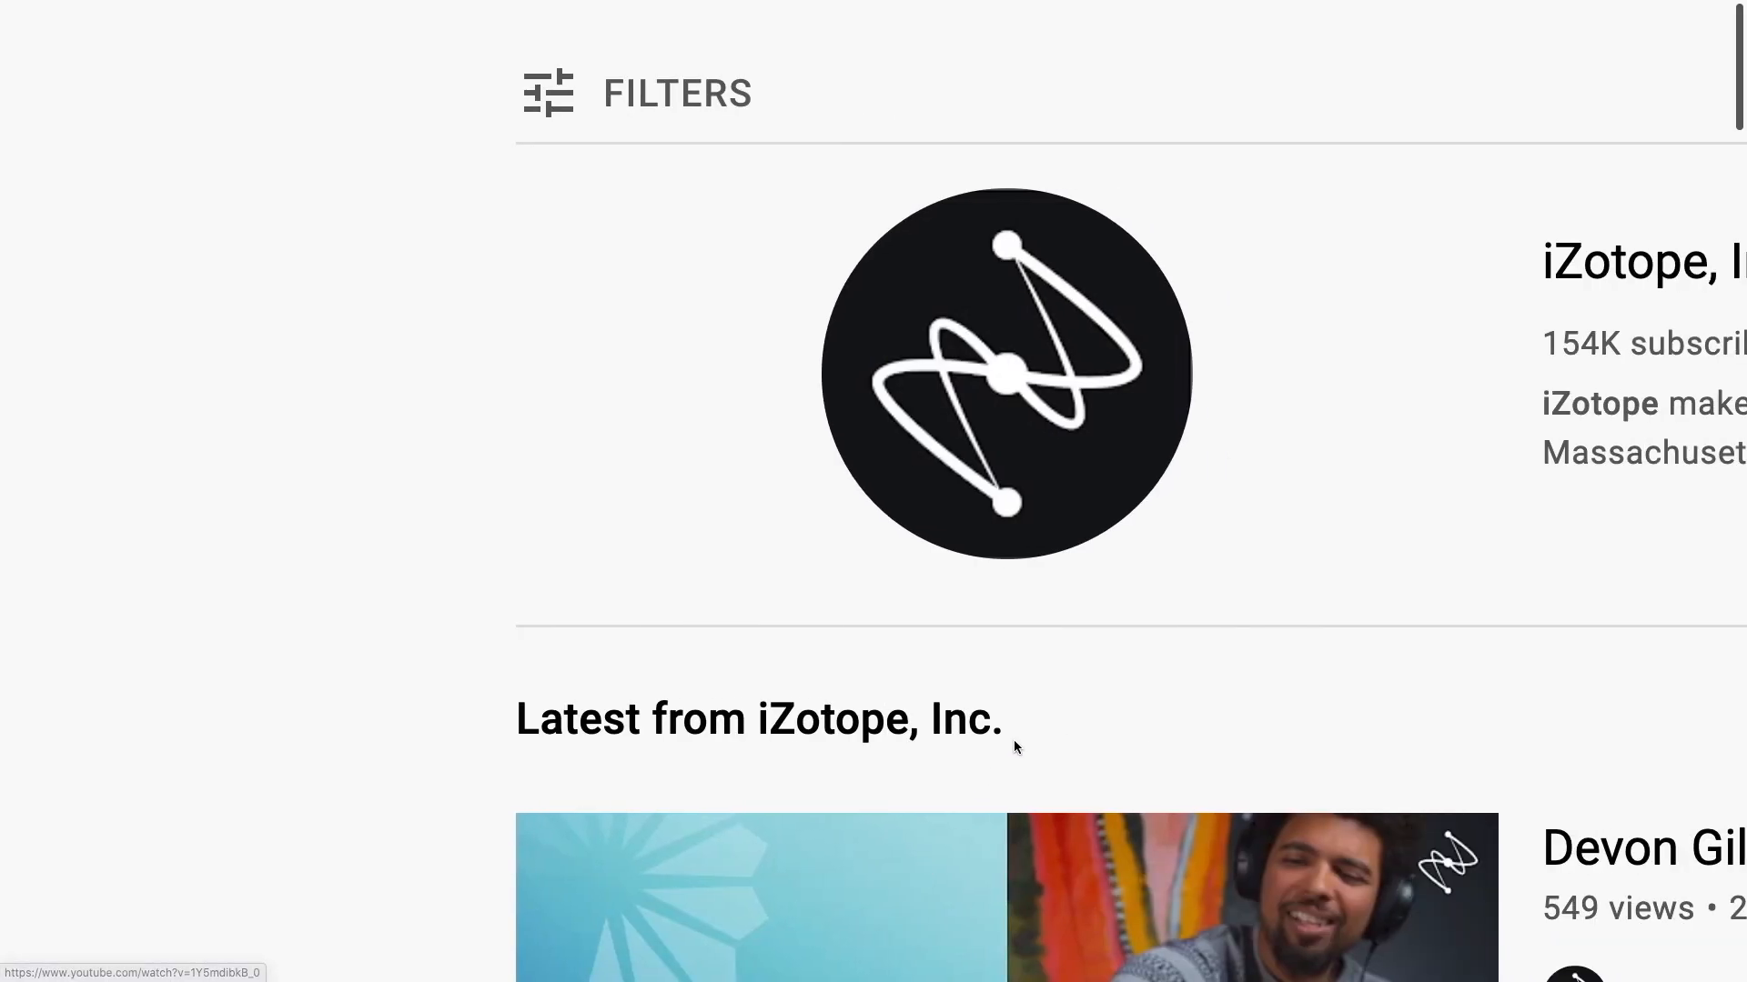
Subscribe to the iZotope, Inc. channel on YouTube and set its notifications to All.
click(1182, 377)
click(1307, 352)
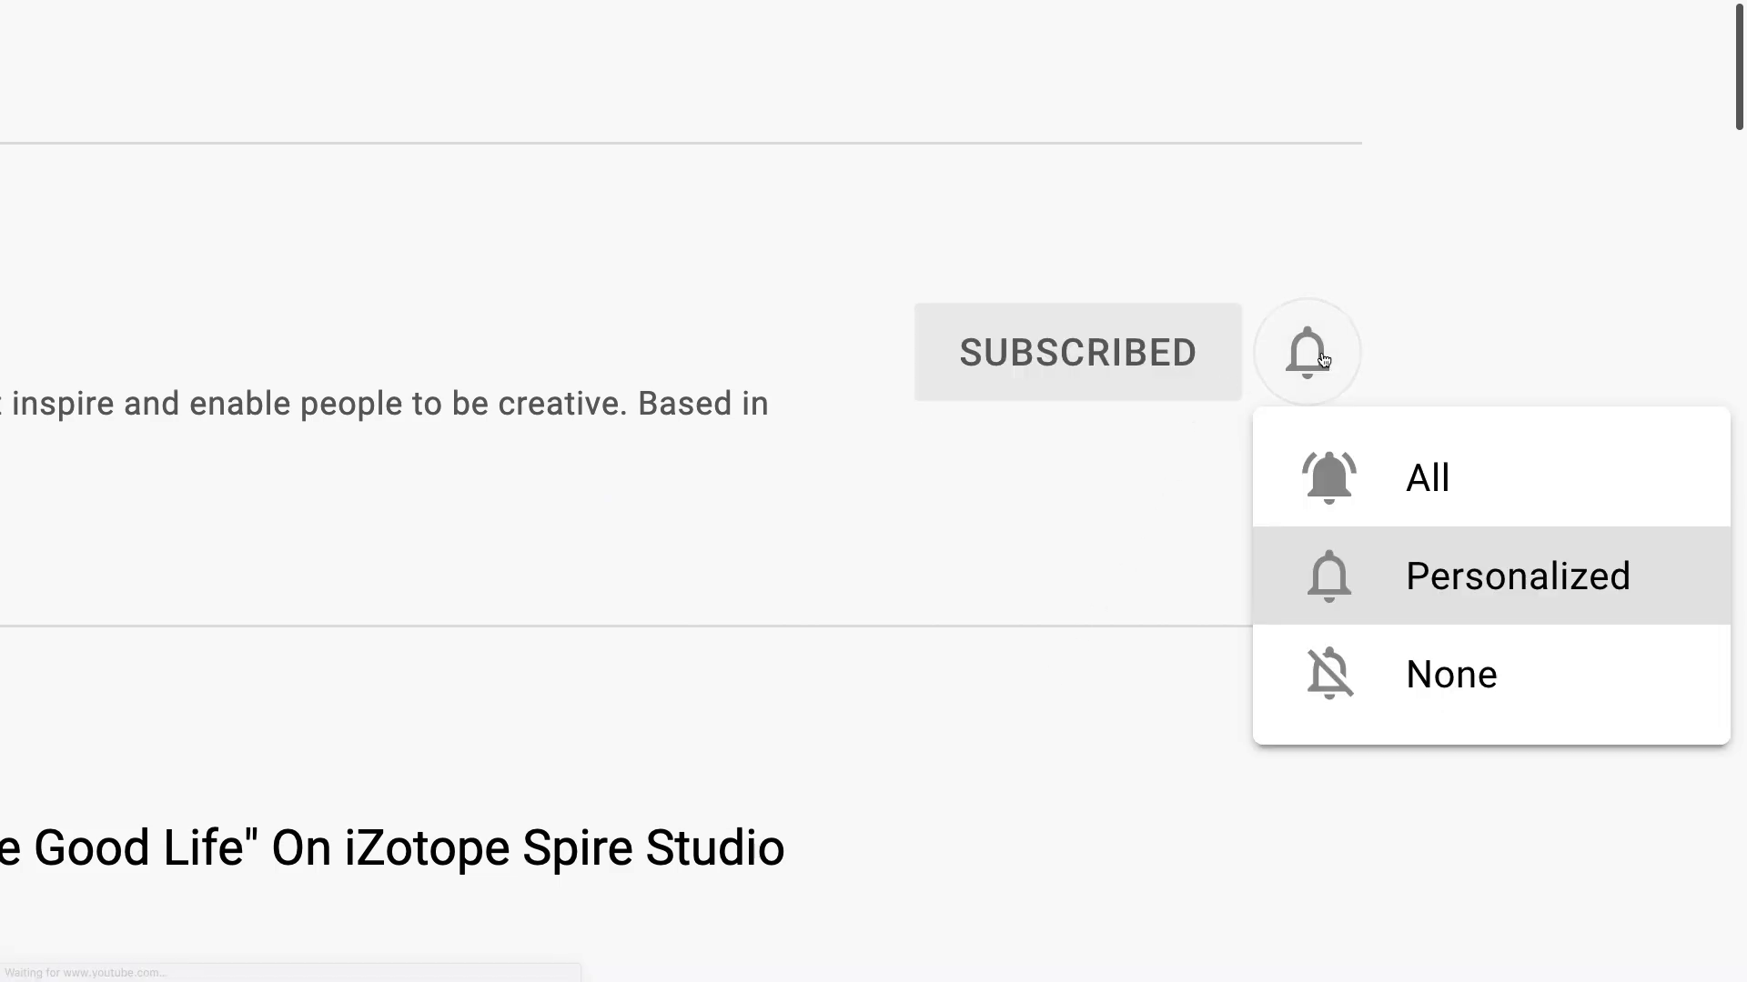
click(1362, 464)
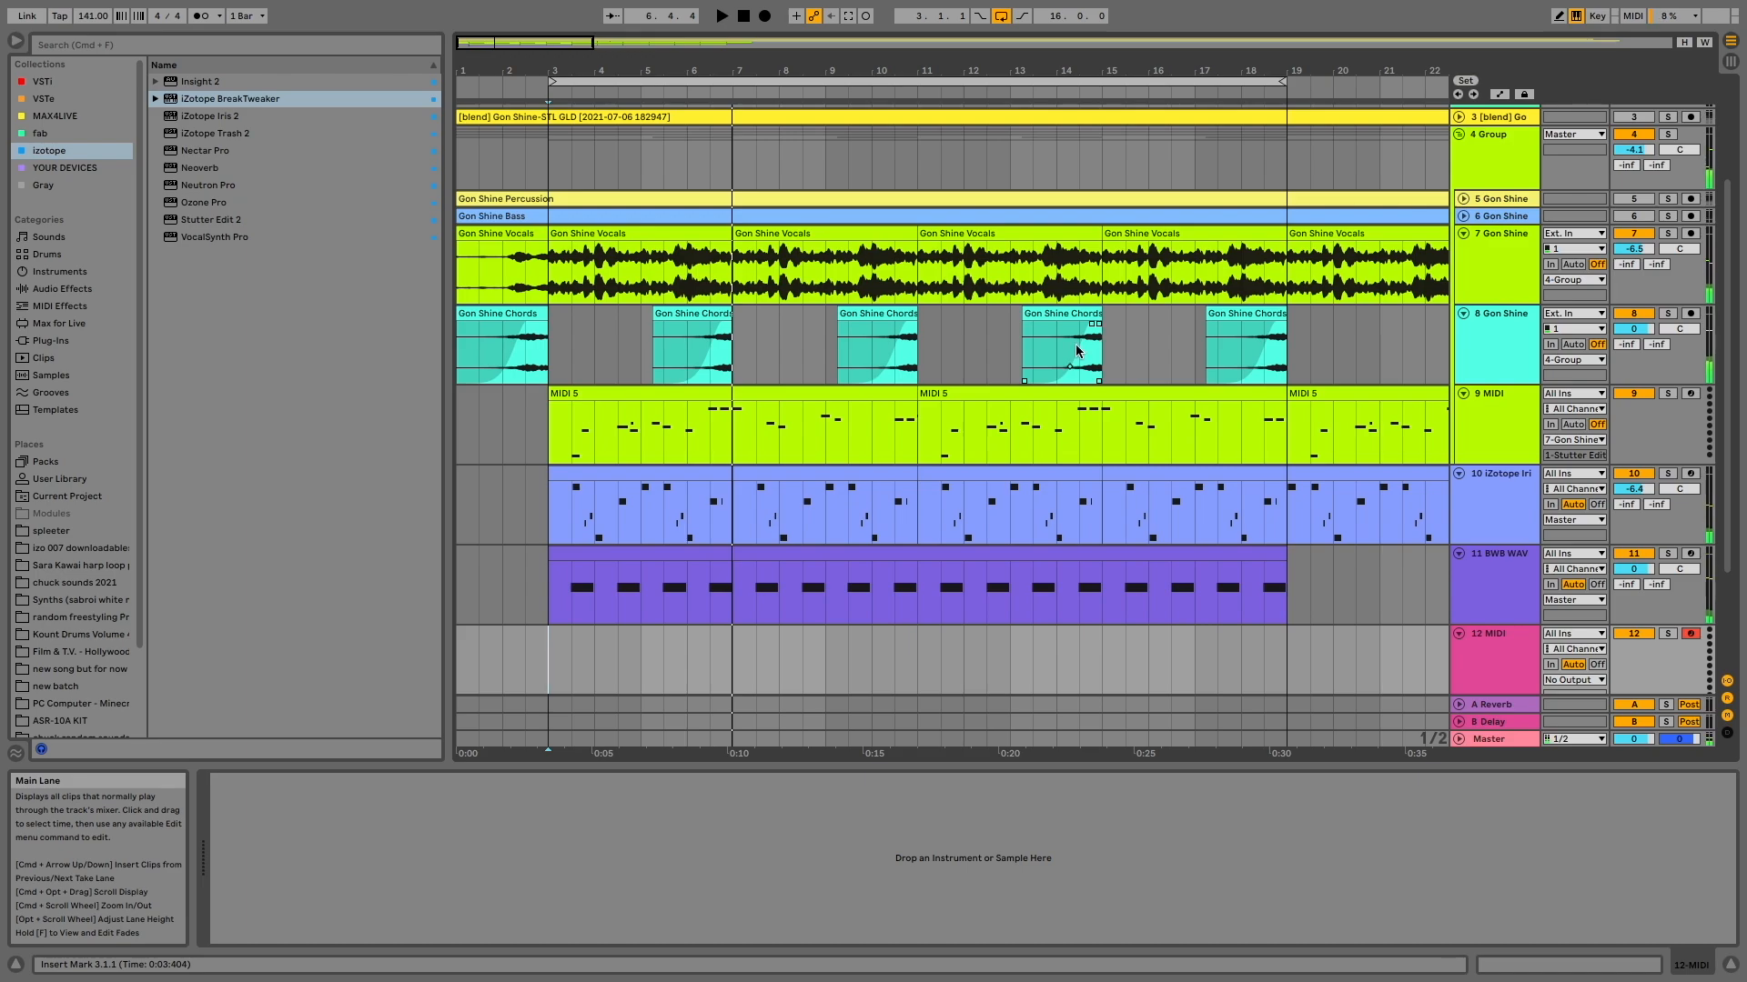
Load iZotope BreakTweaker on the 12 MIDI track in Ableton Live and choose the hi hat flurry preset.
drag(207, 102, 562, 642)
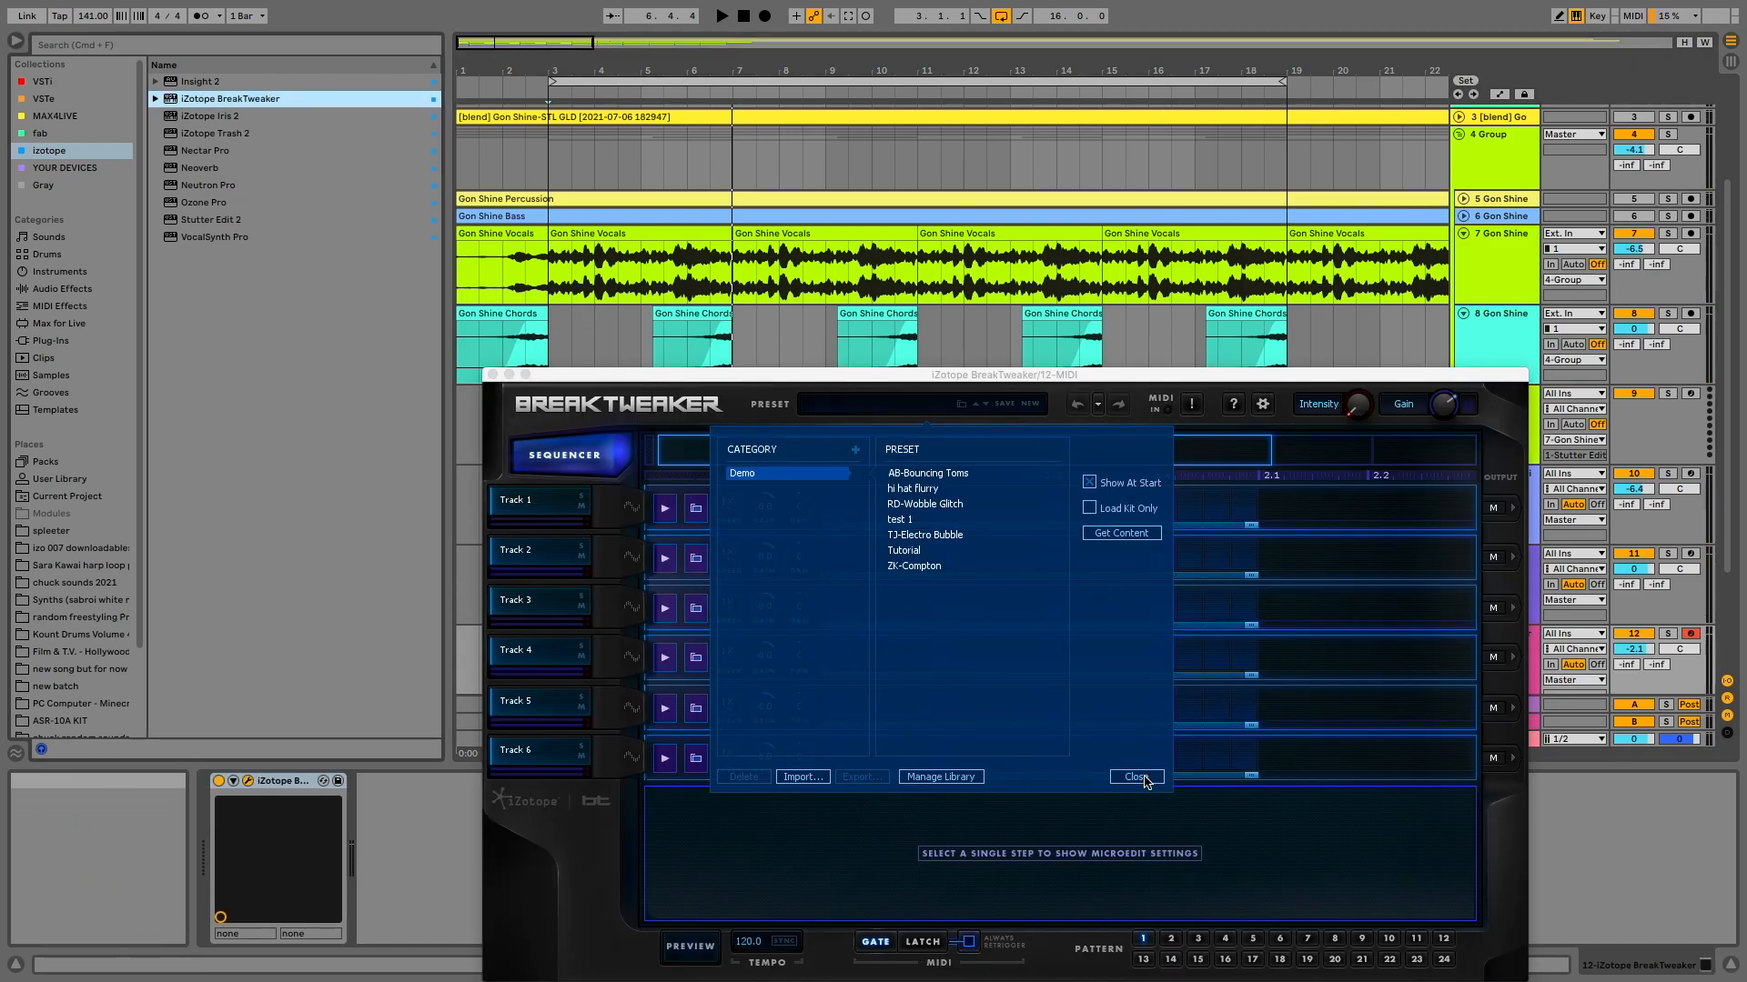
click(1136, 778)
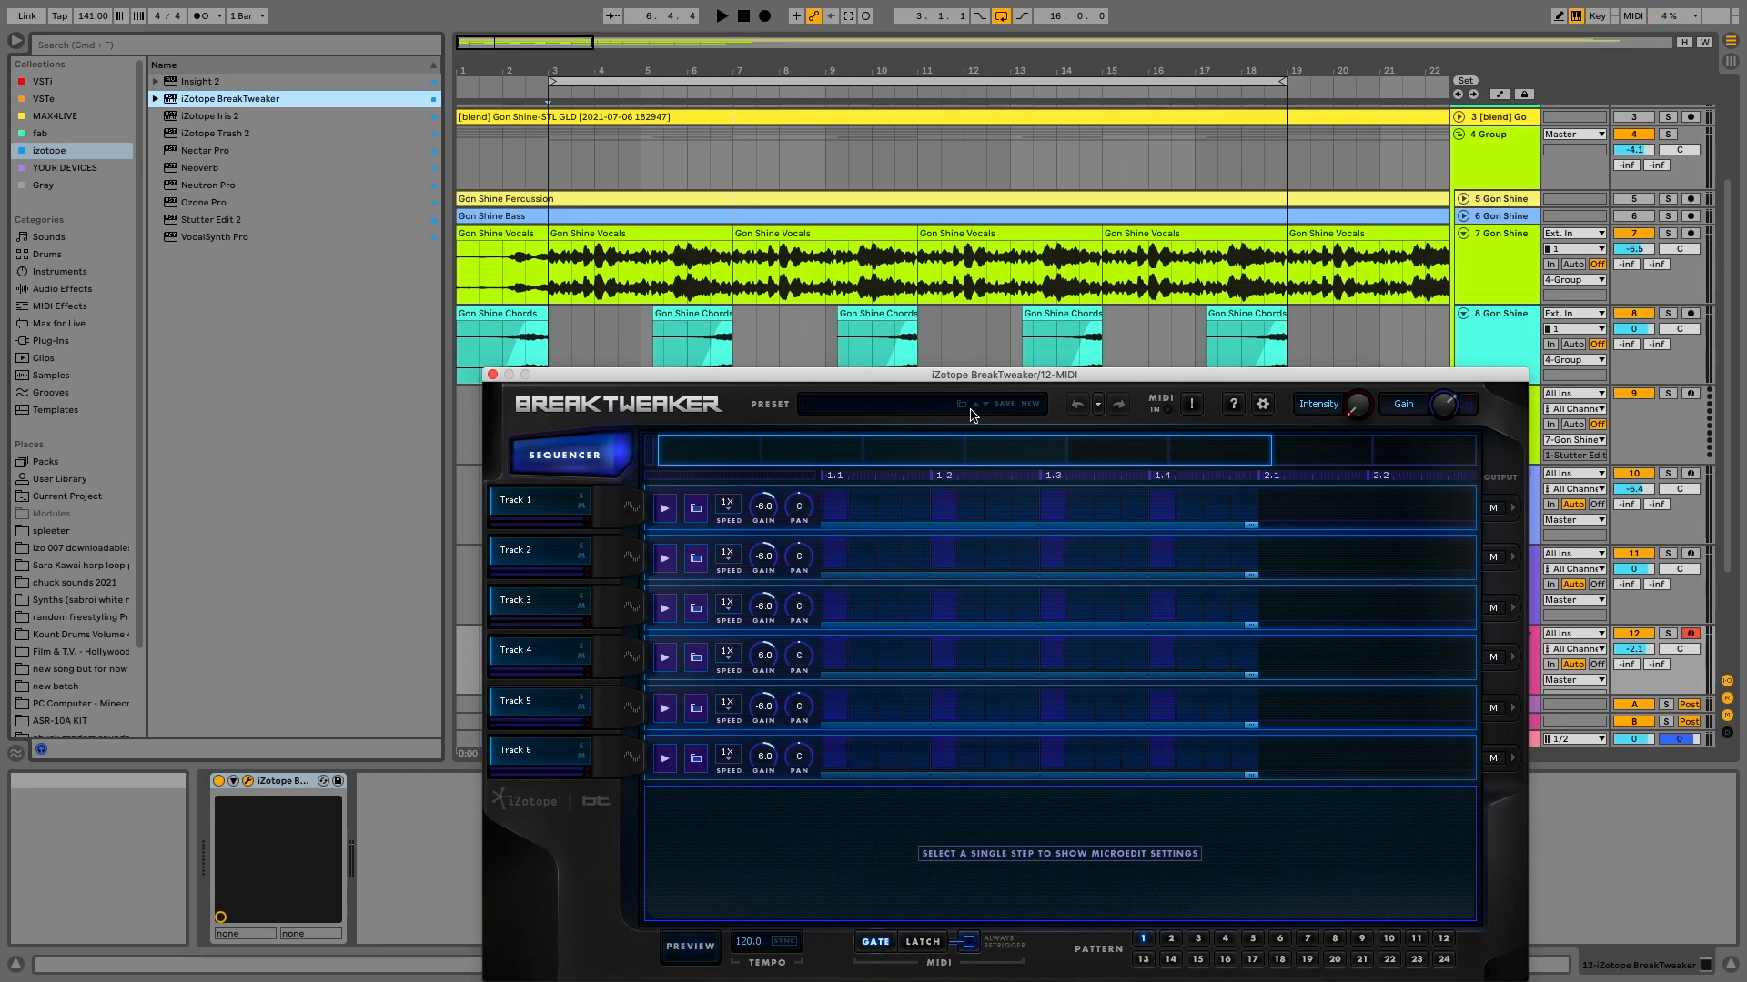
click(905, 406)
double_click(923, 490)
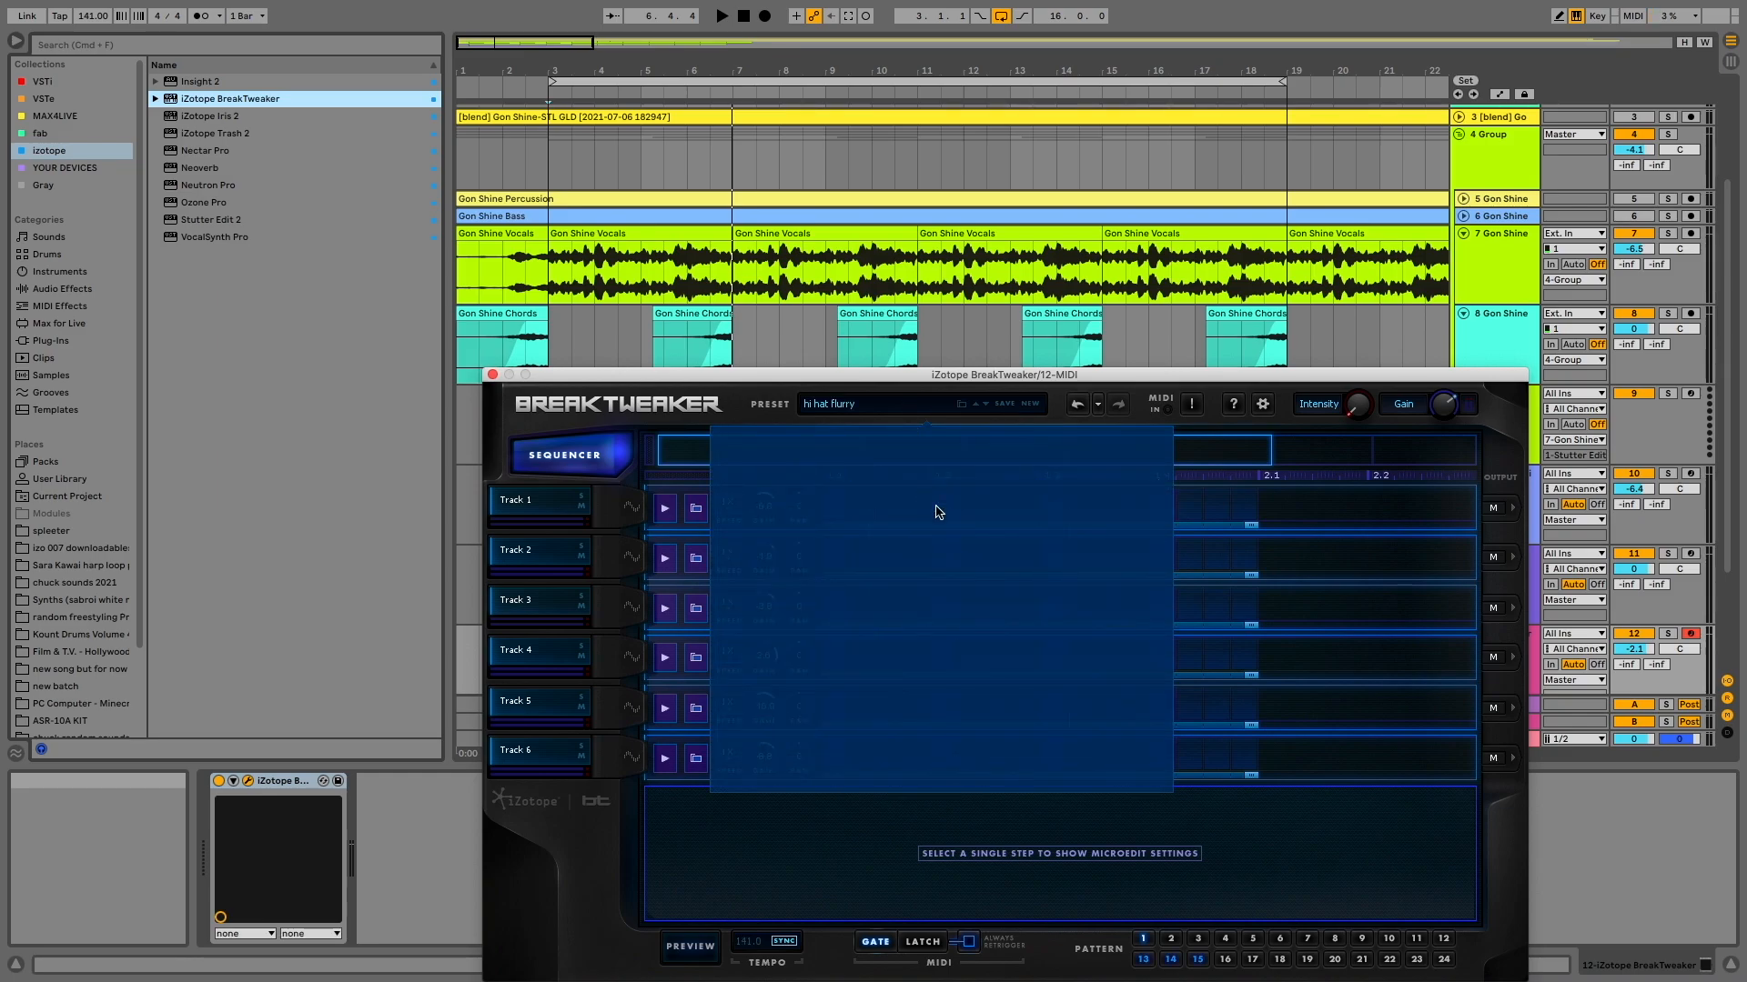
Expand the 4 Group track and move the BreakTweaker window so the arrangement is less covered.
drag(673, 374, 619, 206)
click(1459, 135)
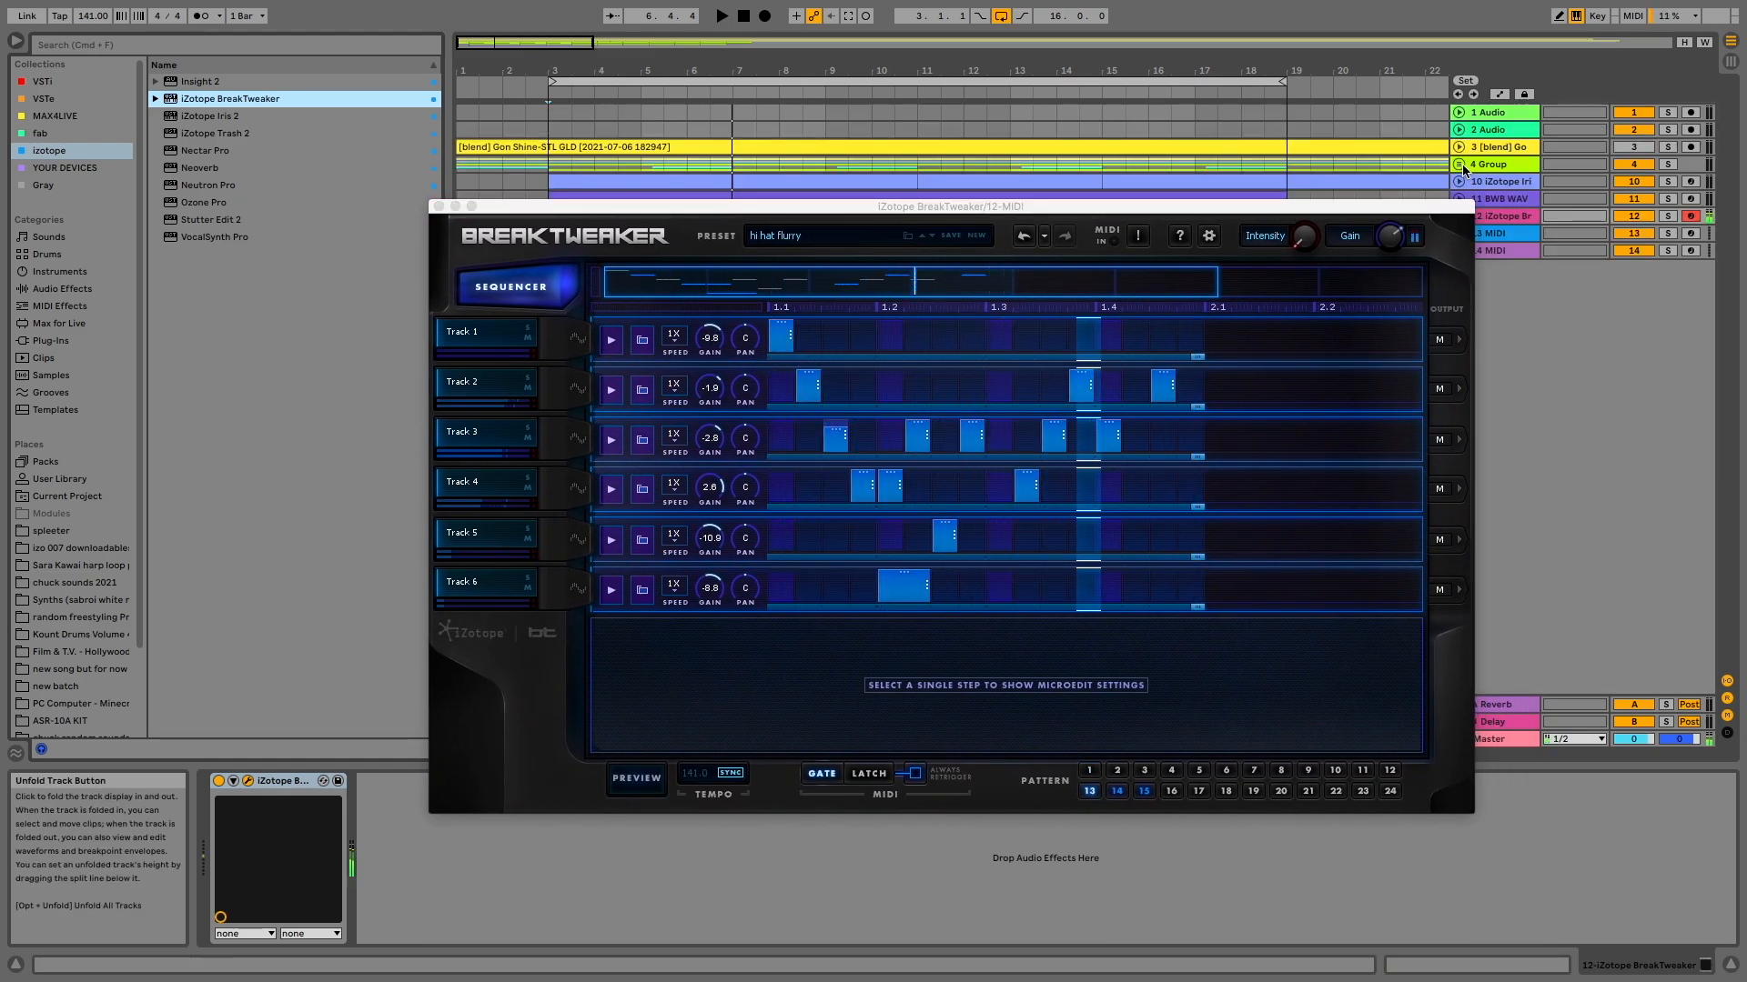
click(1459, 163)
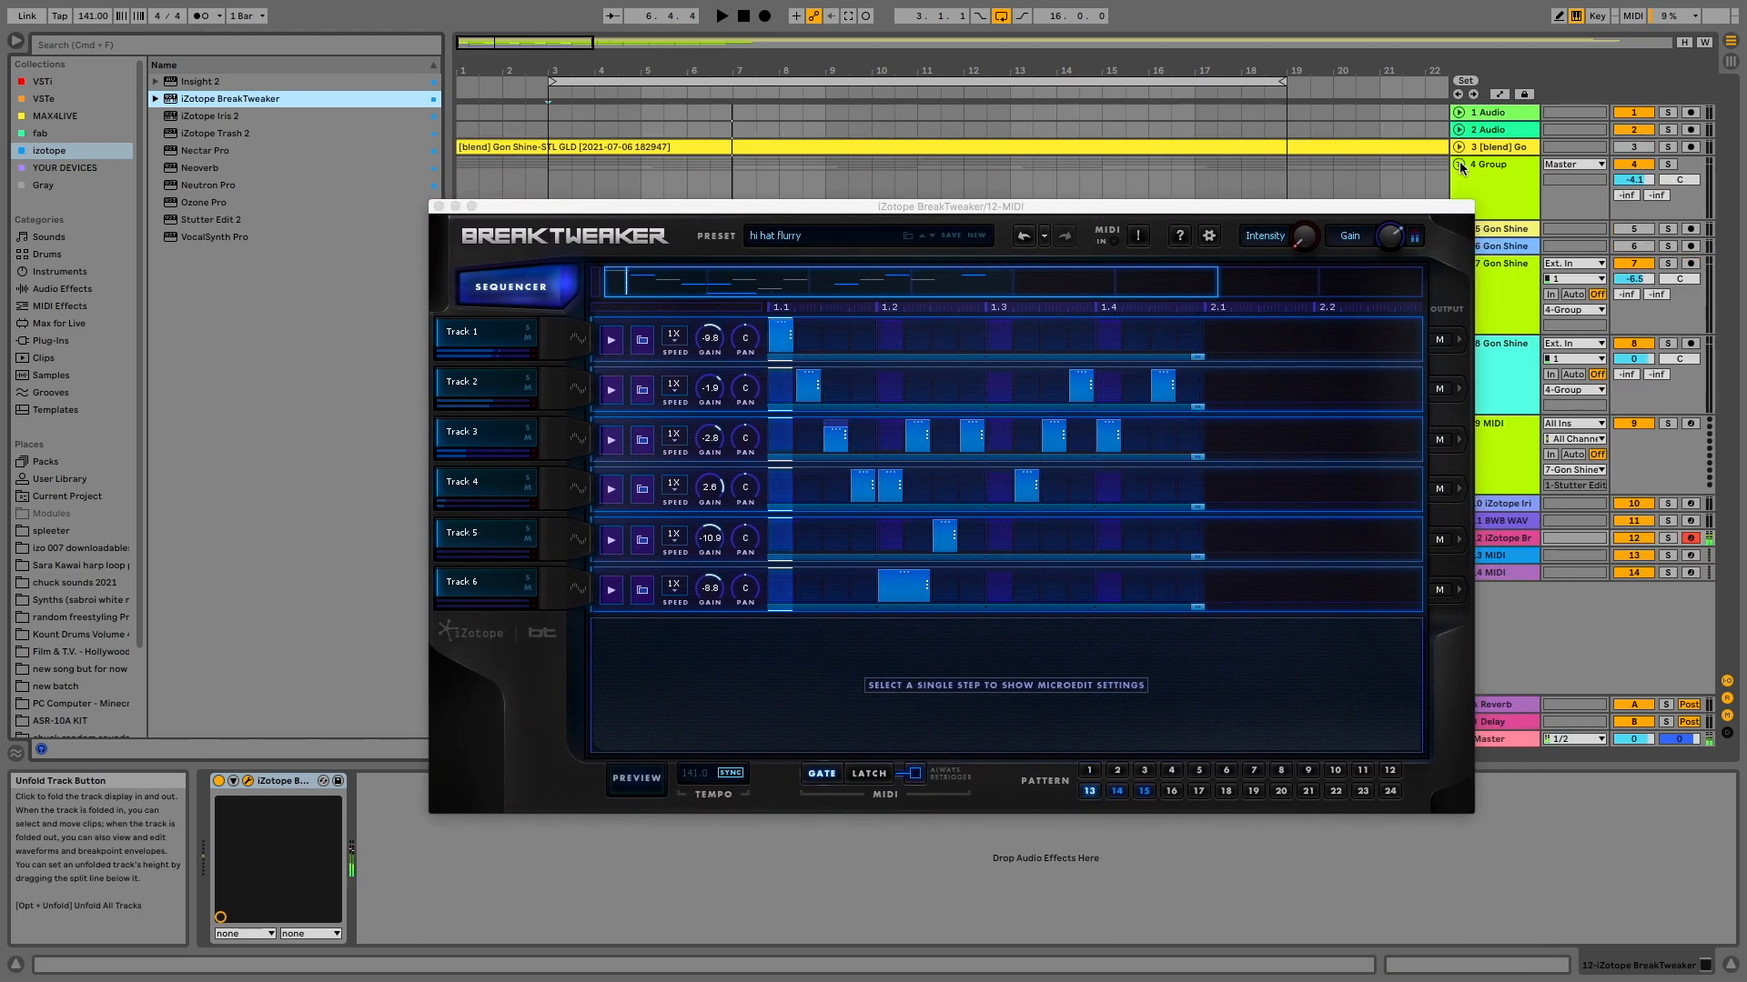
click(1426, 216)
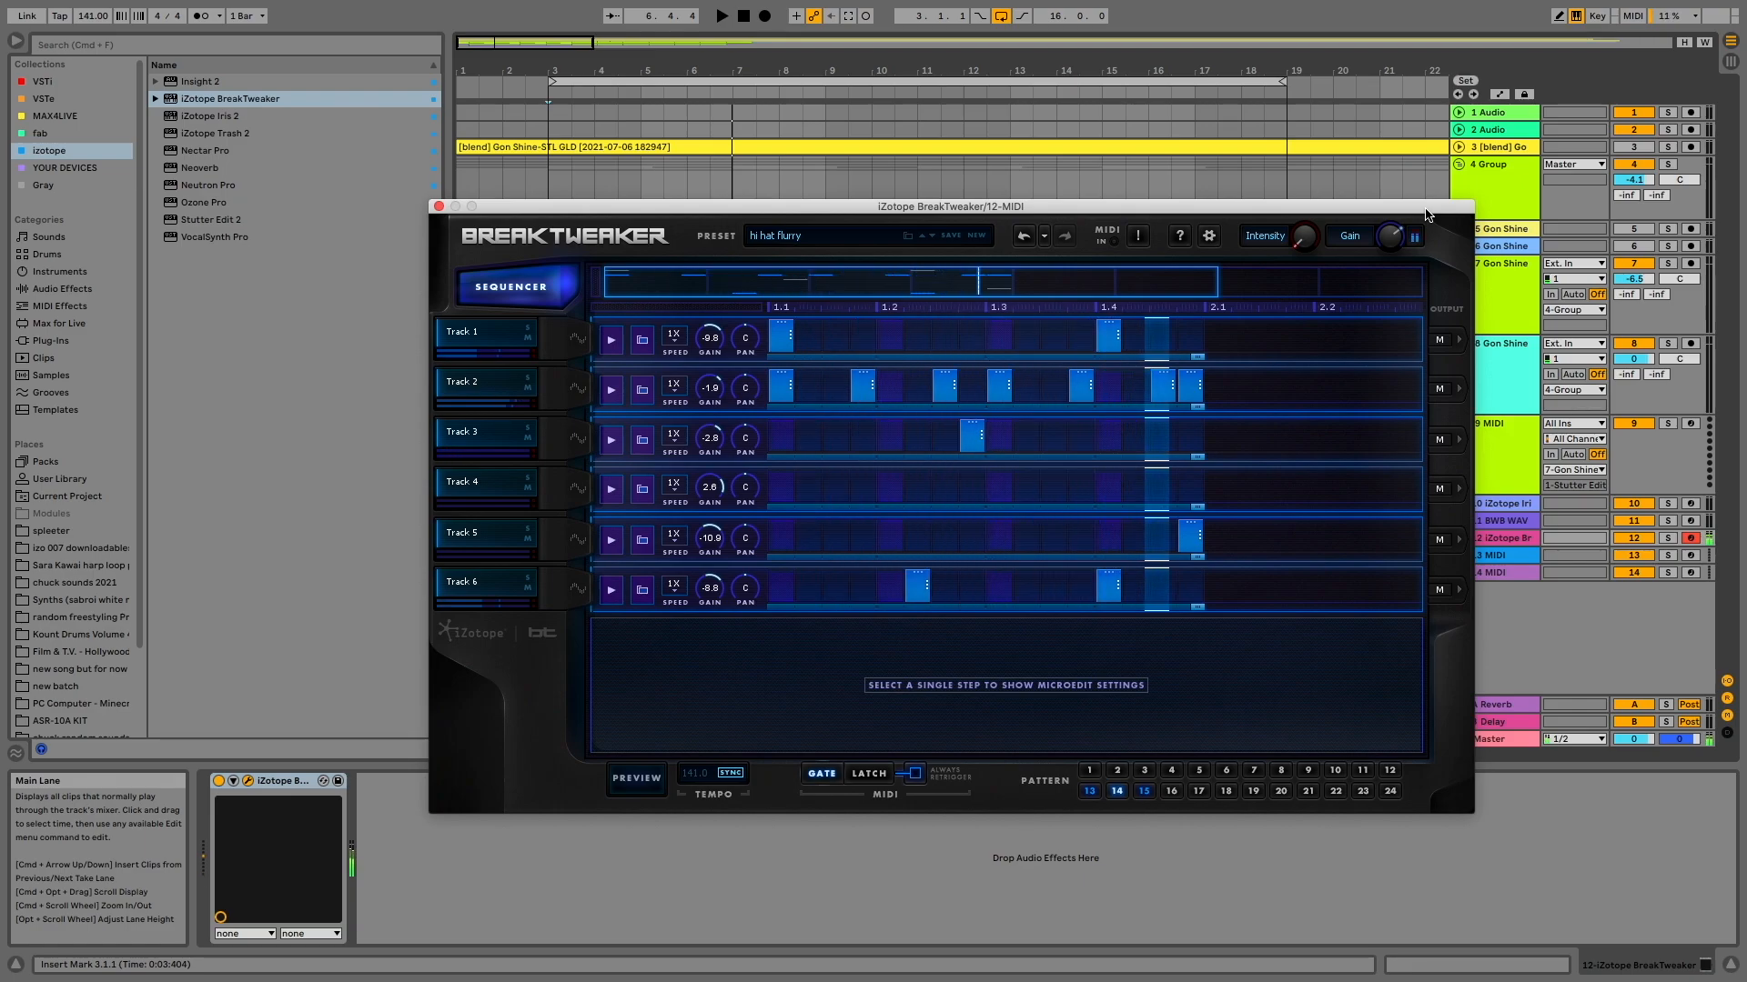
drag(788, 208, 787, 606)
drag(382, 5, 377, 13)
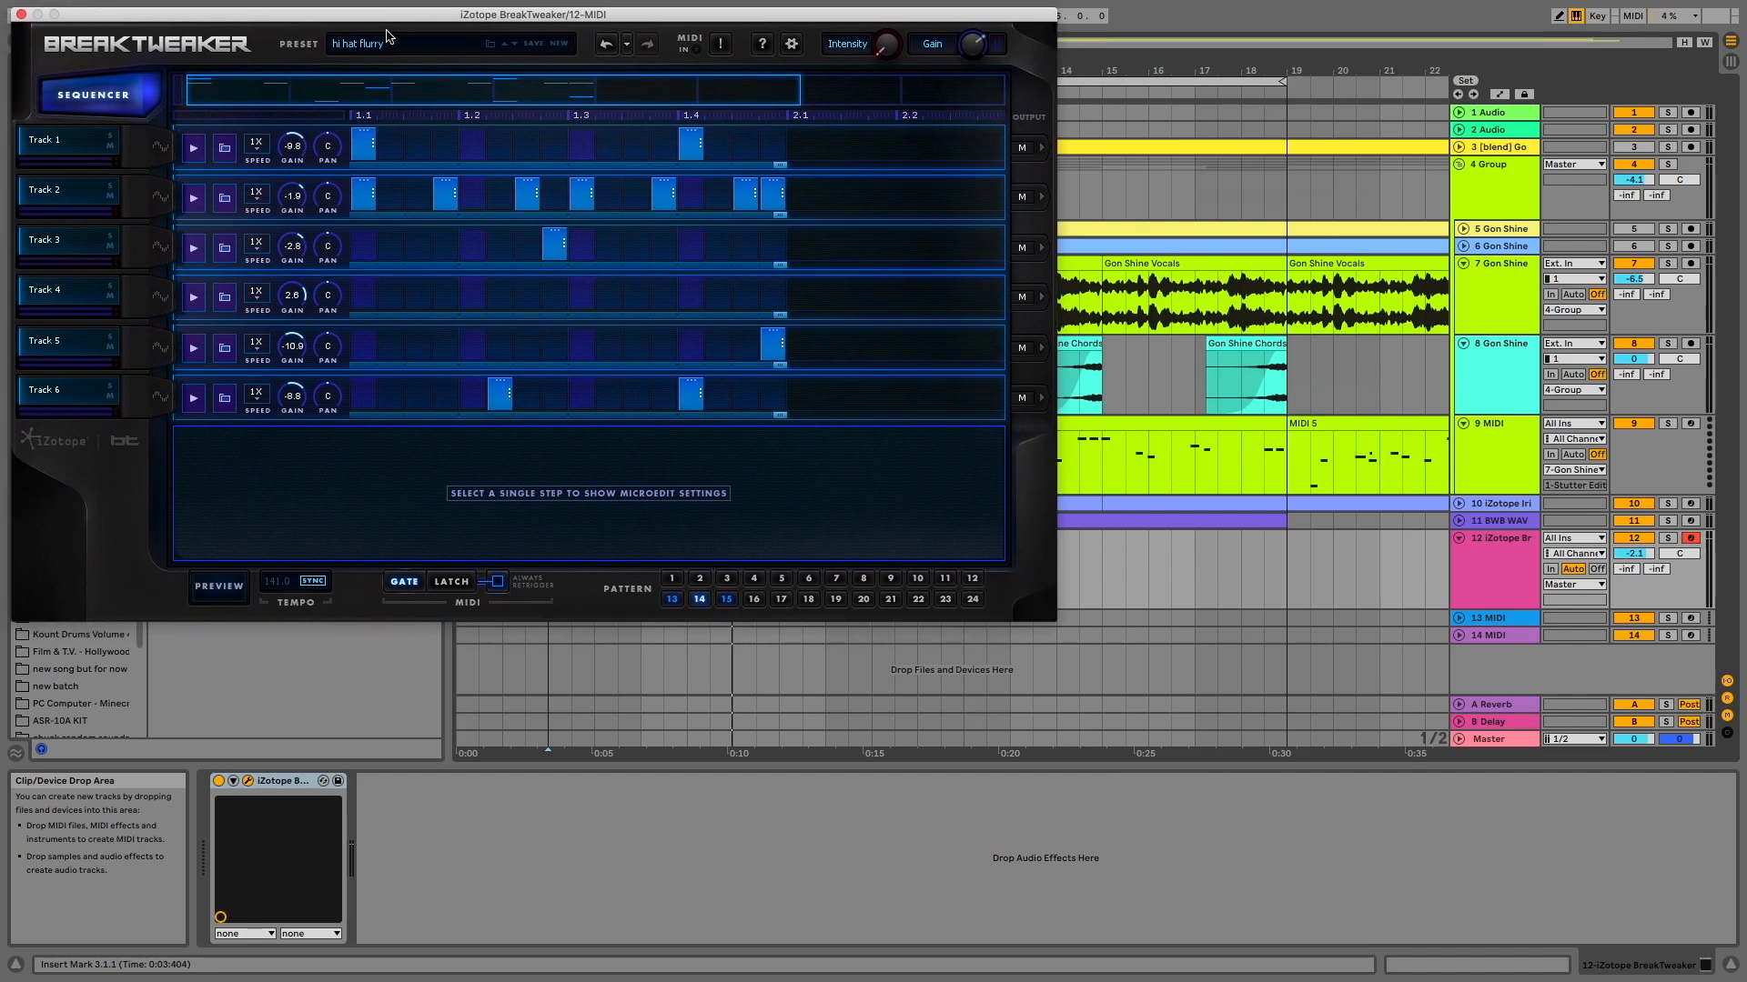
Select the clip on the 11 BWB WAV track, unfold the stem tracks inside 4 Group and play the arrangement.
click(1170, 522)
scroll(1170, 521, up, 4)
alt+click(1464, 262)
alt+click(1464, 263)
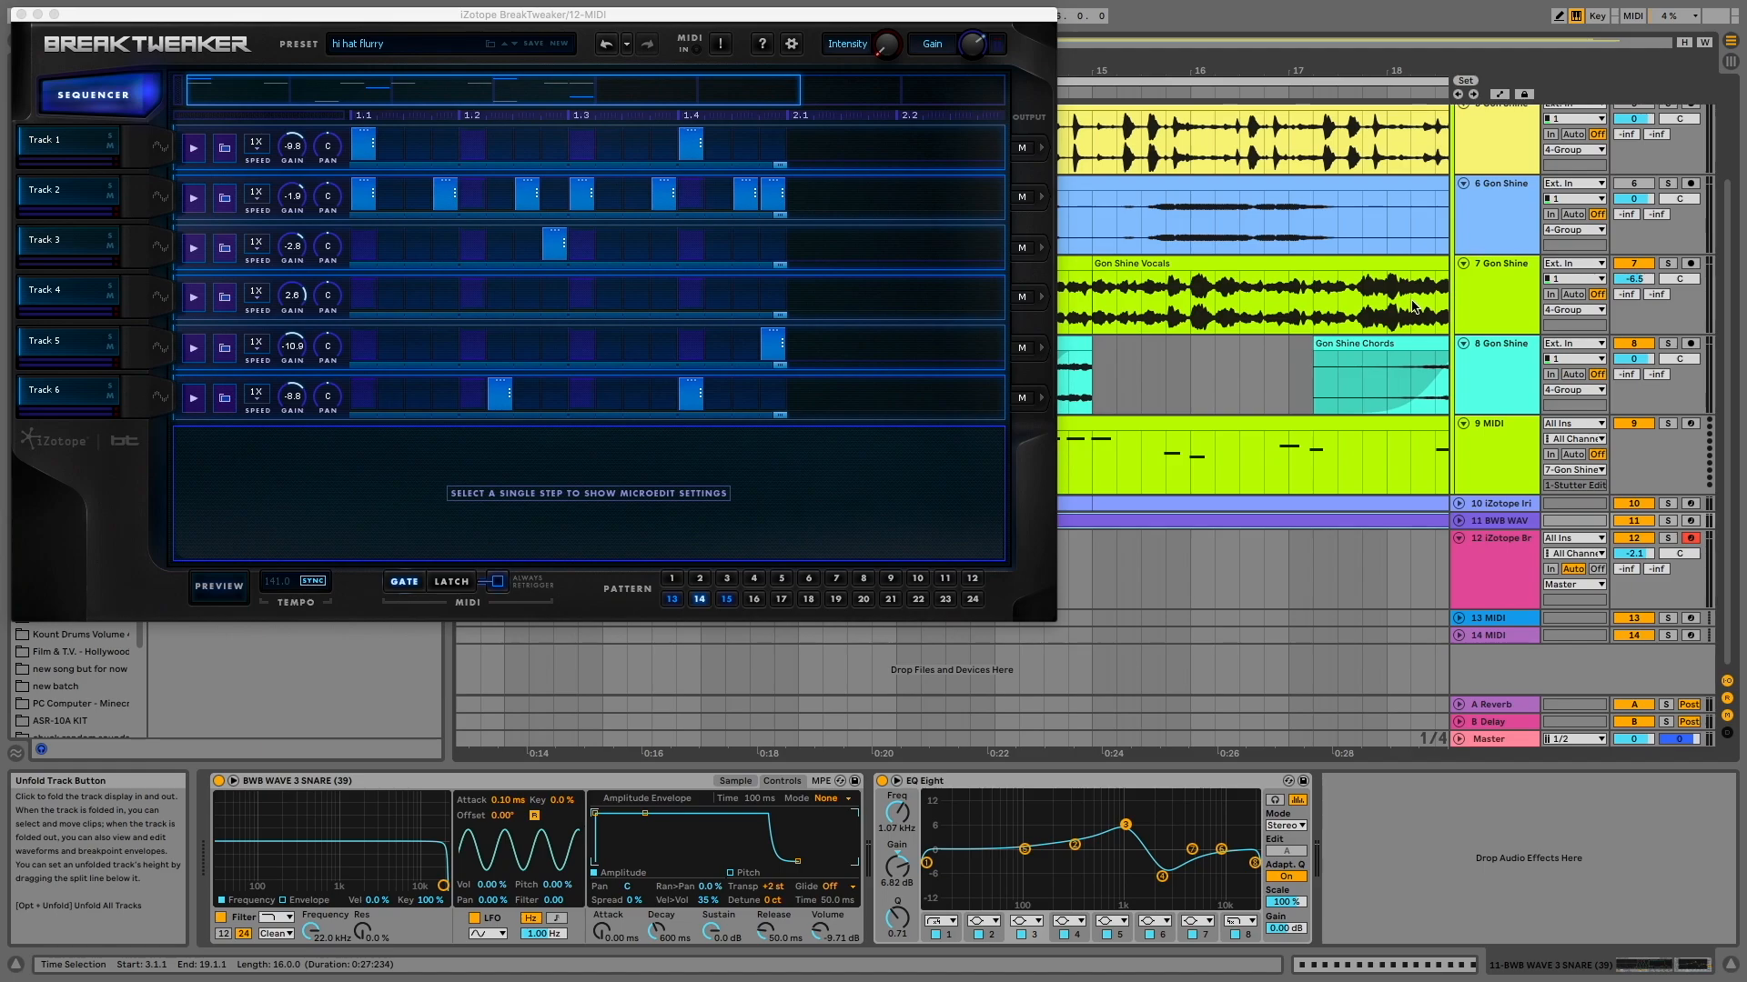
scroll(1412, 307, up, 2)
scroll(1110, 447, down, 5)
scroll(1110, 448, up, 2)
click(532, 675)
key(space)
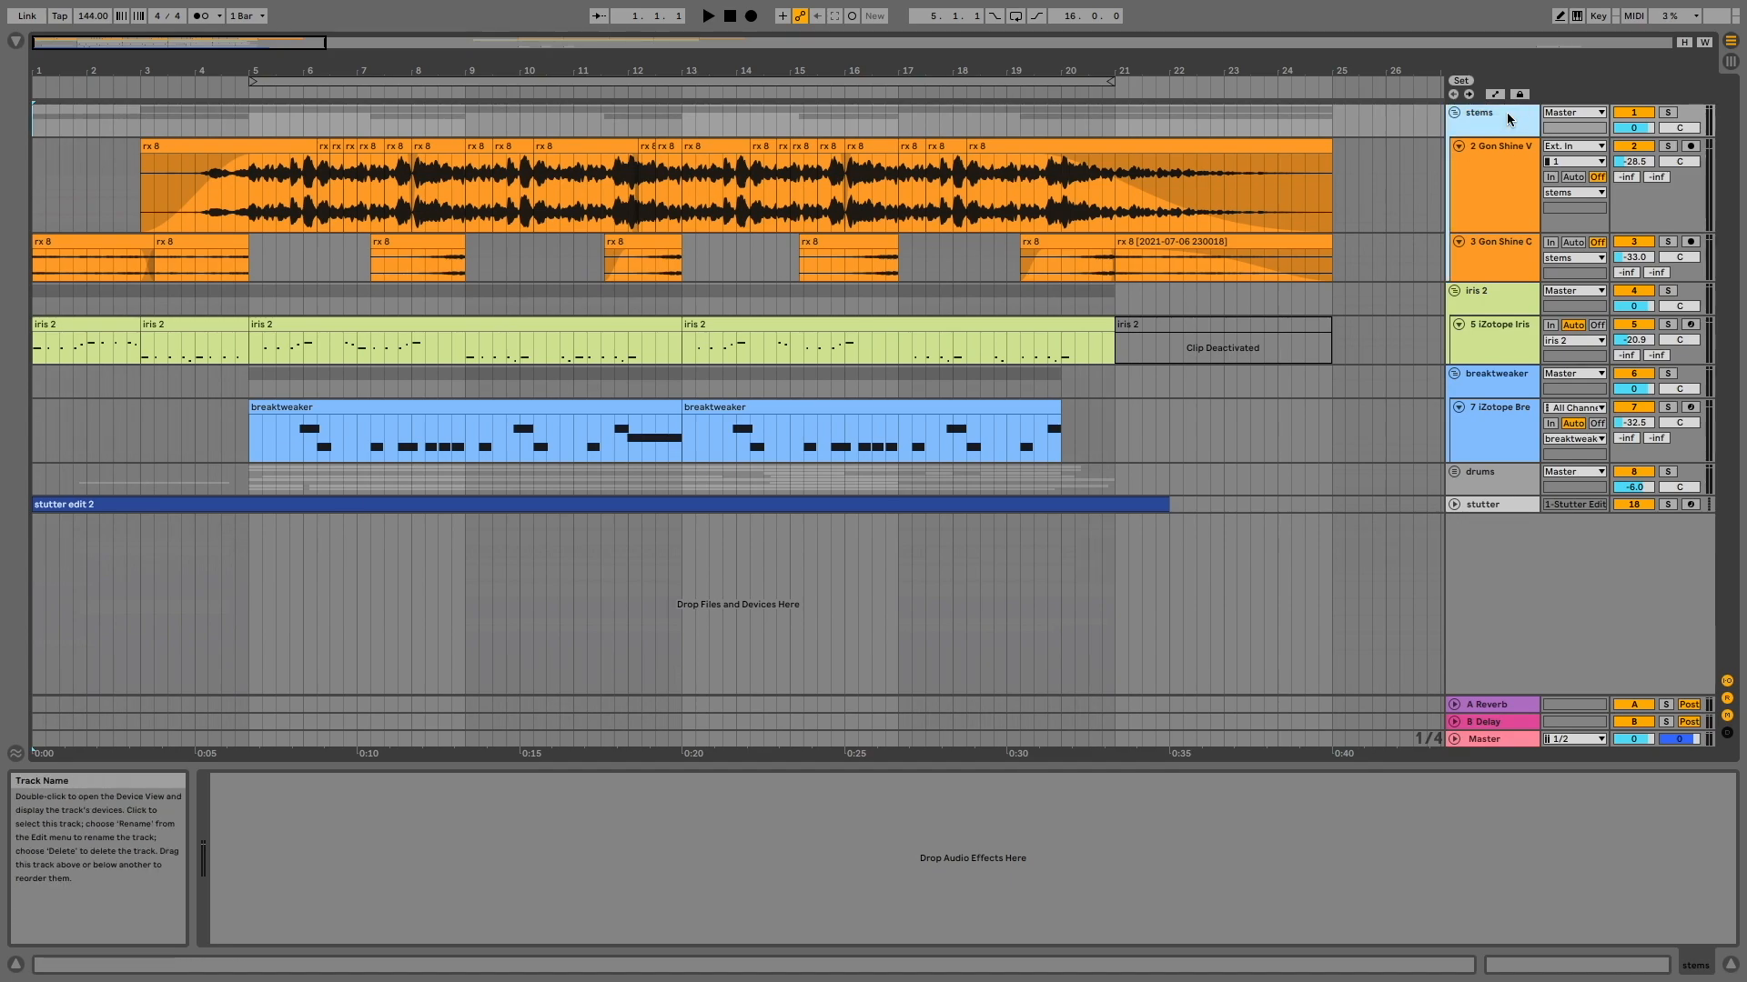
Select the iris 2 group track.
click(1490, 293)
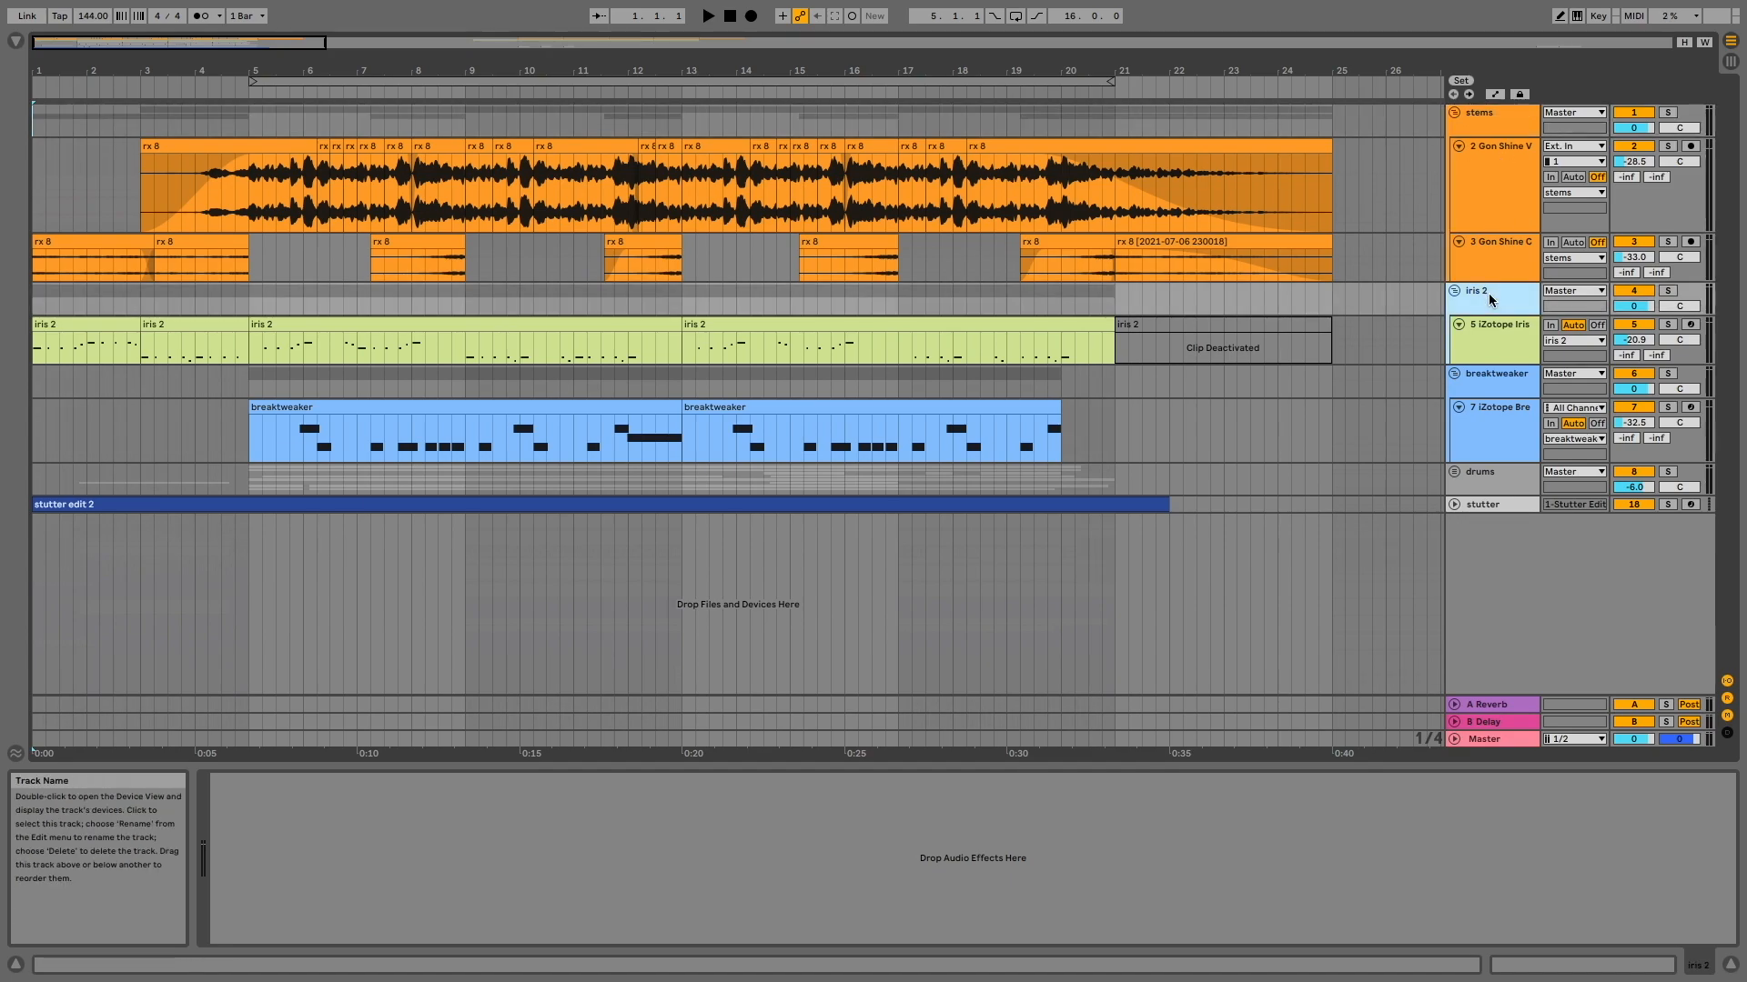
Select the breaktweaker group, then the drums group, and unfold the stutter track to display its MIDI notes.
click(1501, 379)
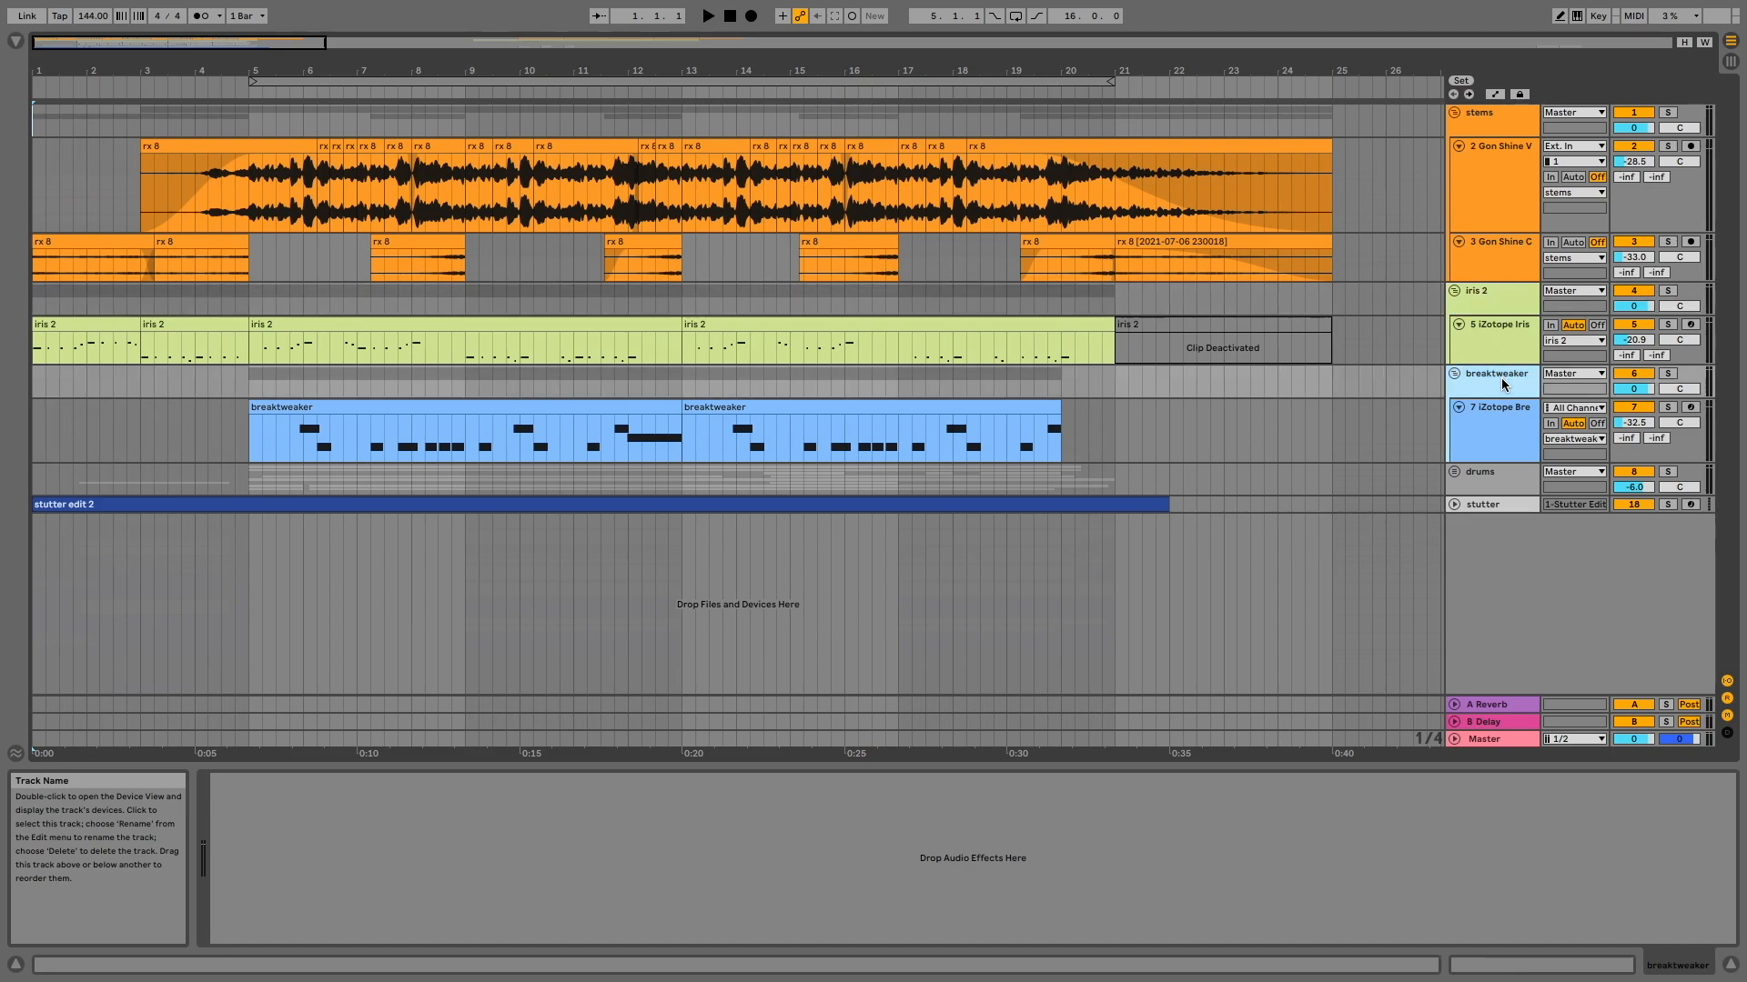
click(1499, 476)
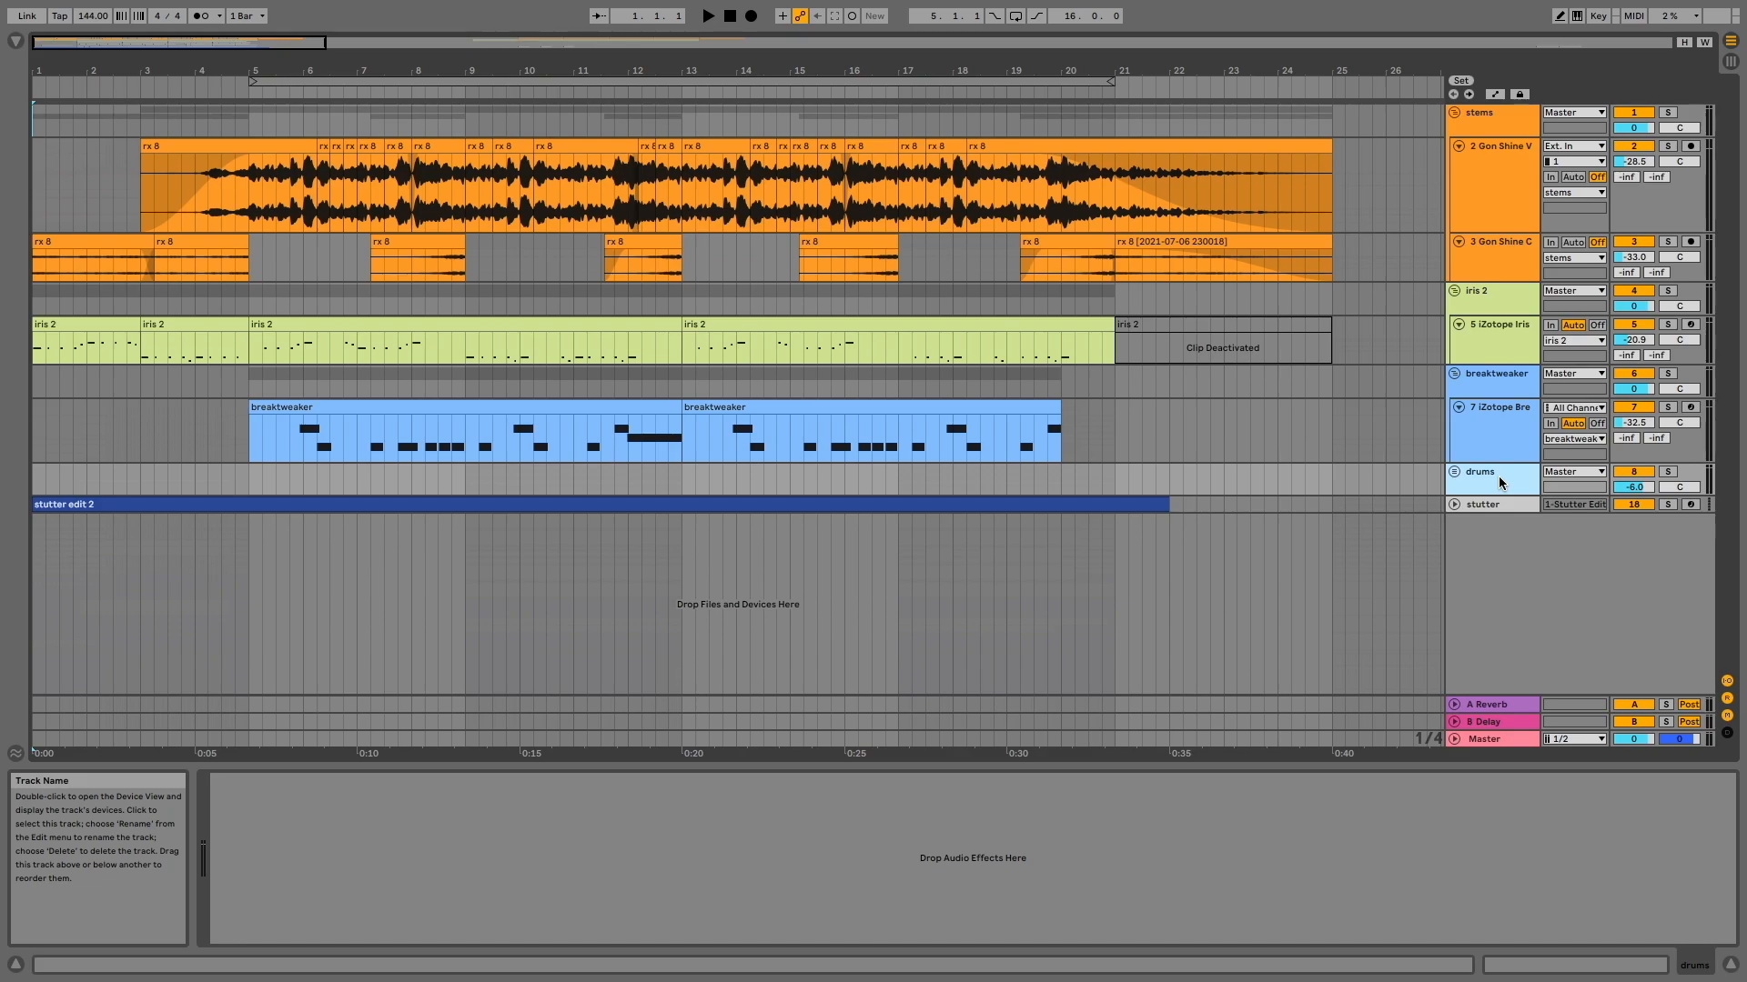
click(1454, 504)
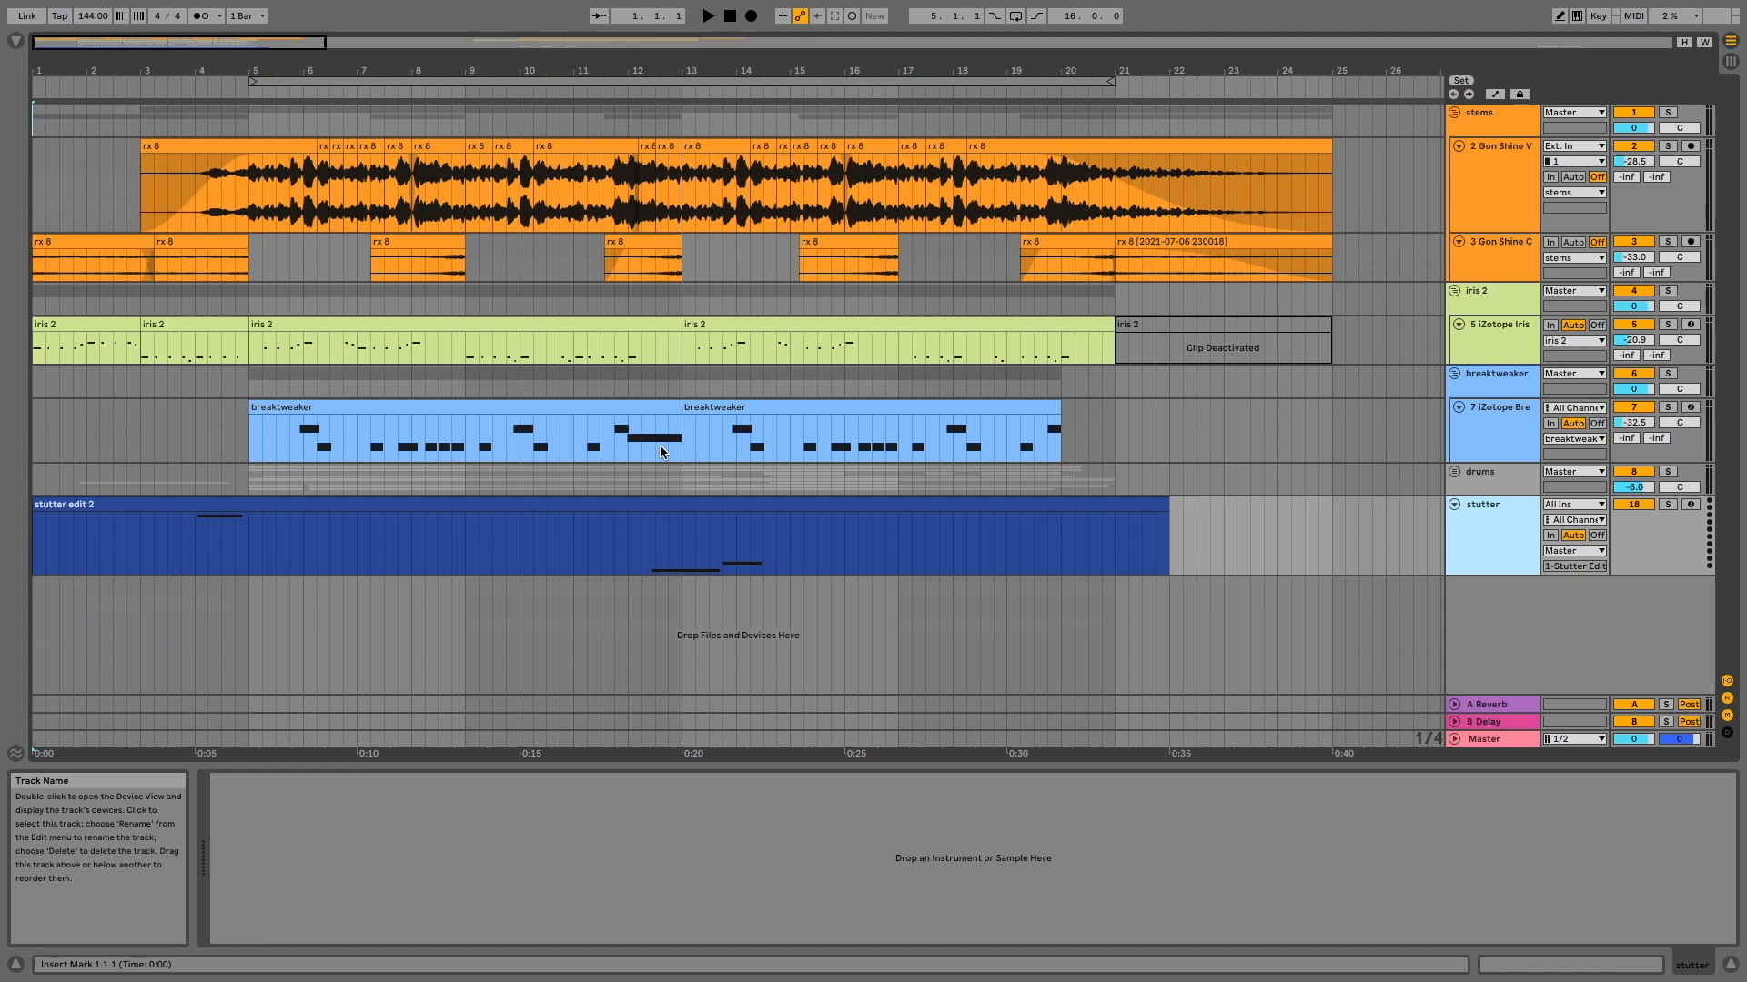
Open the Stutter Edit 2 plug-in window from the Master track's devices and move it below the stutter clip.
click(209, 733)
click(328, 784)
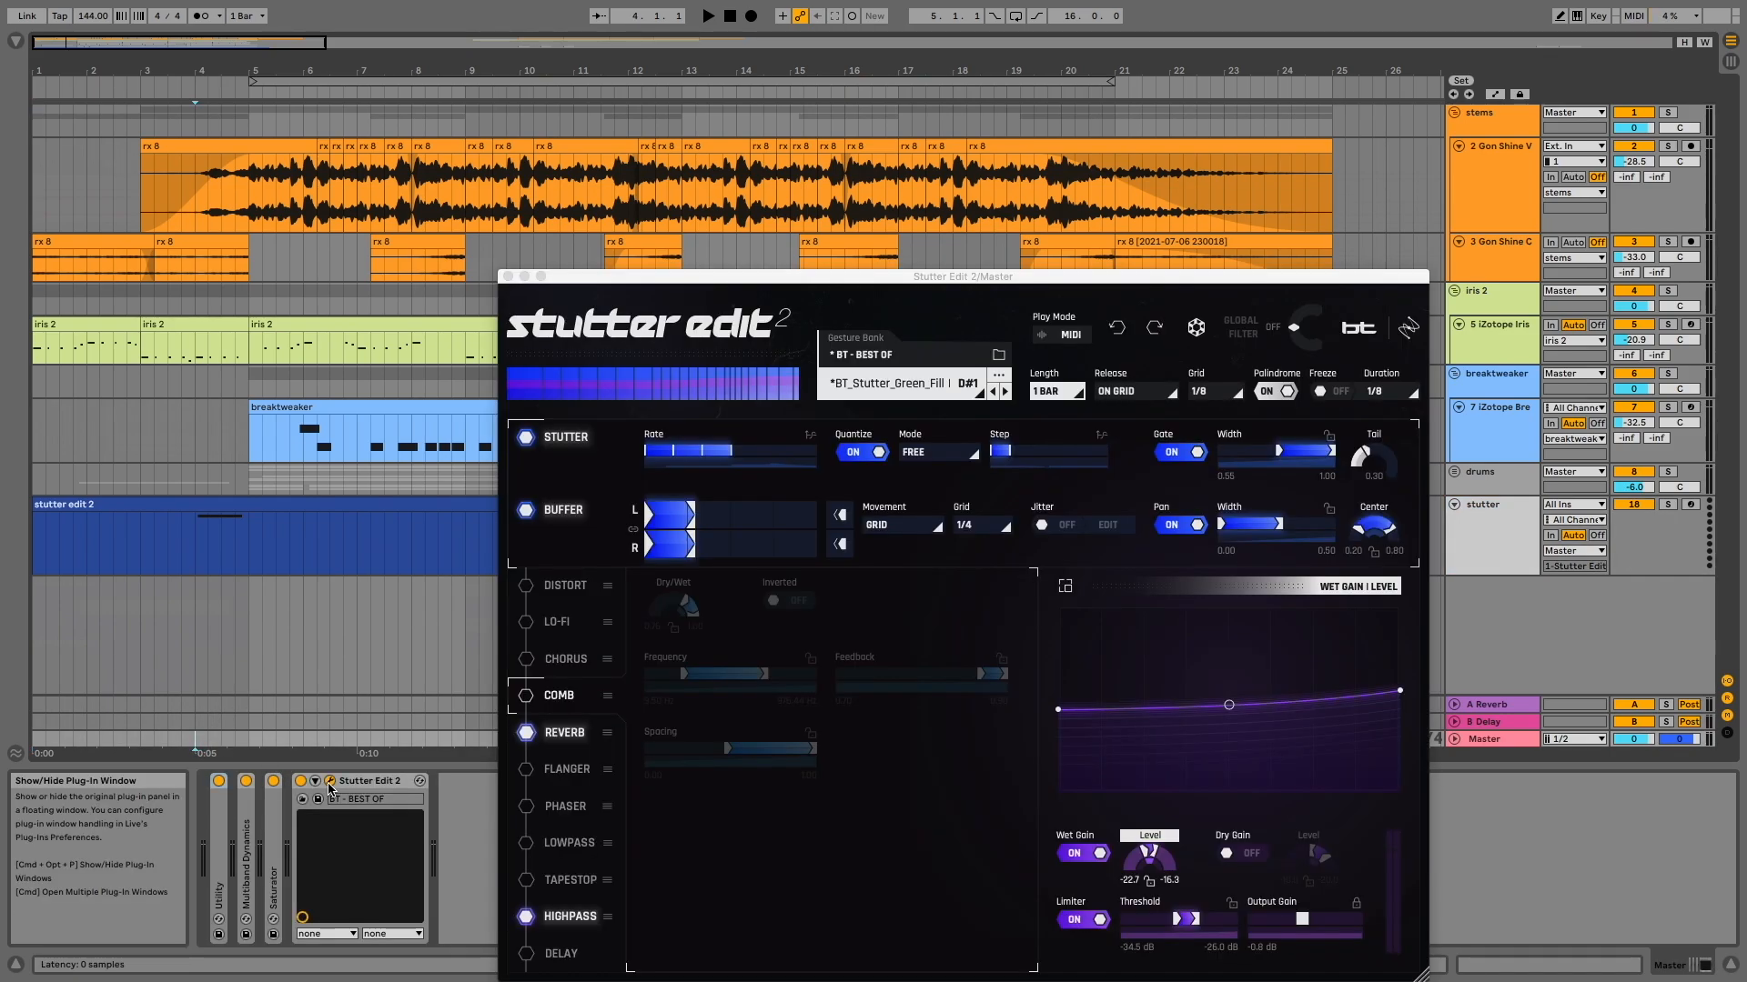
drag(573, 286, 524, 761)
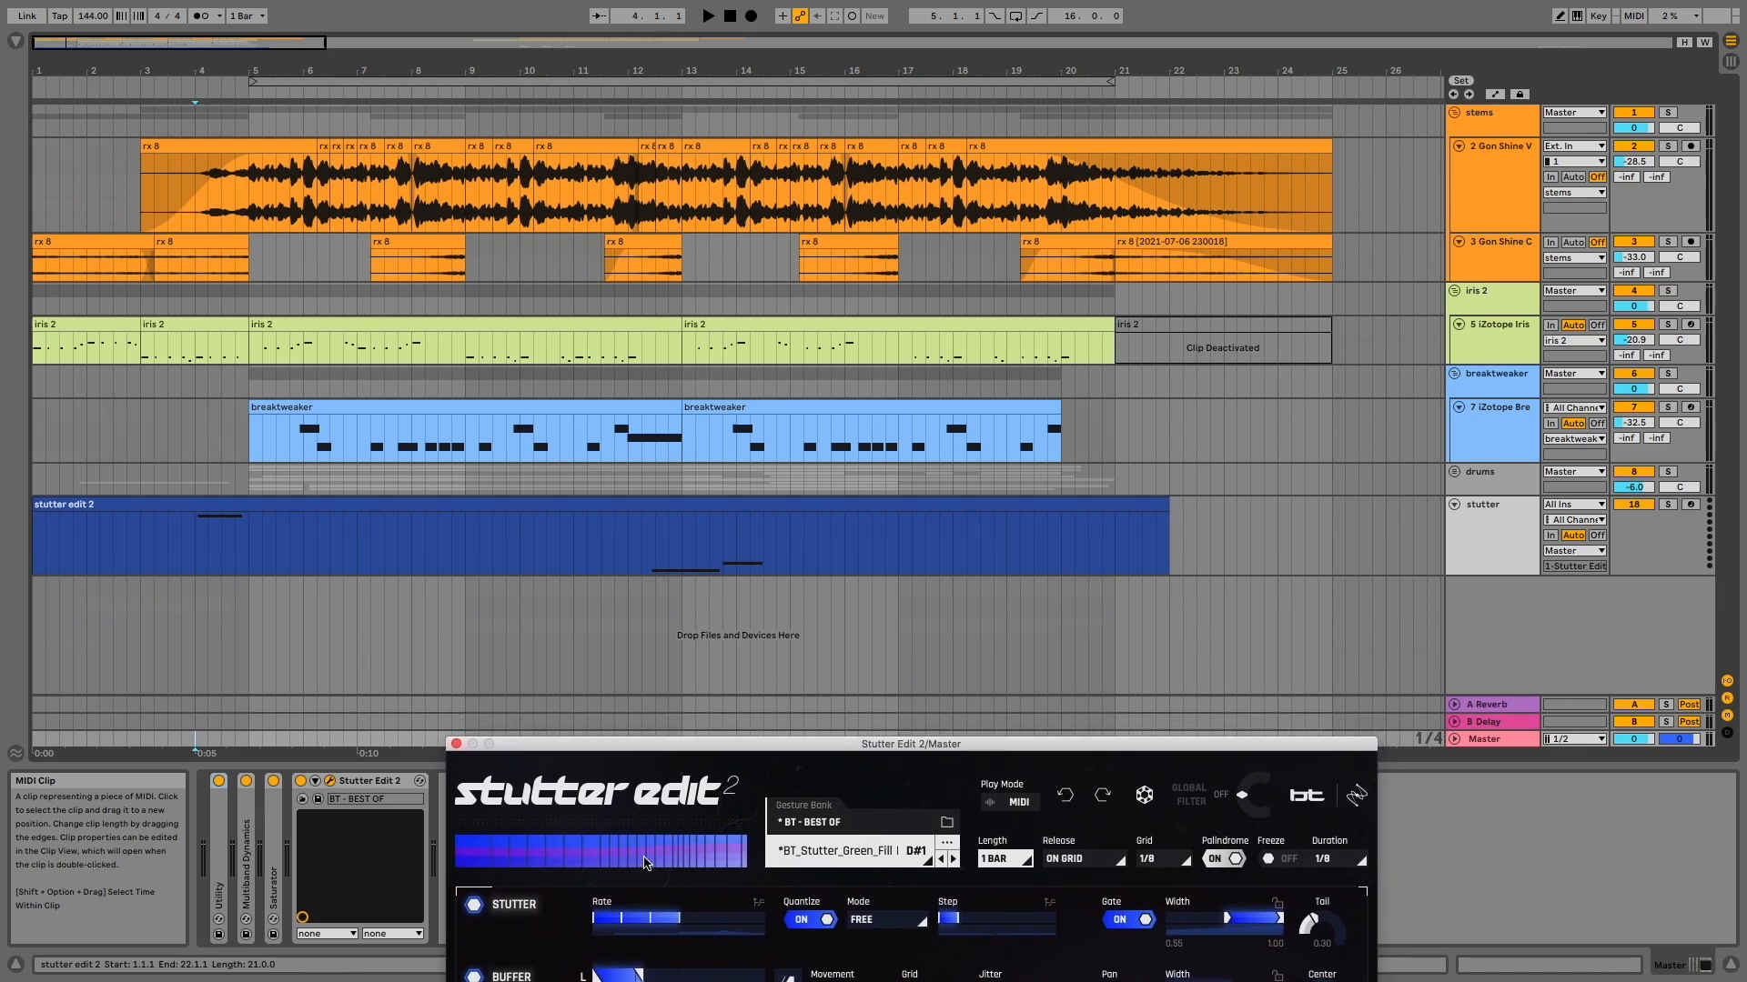
Highlight the notes in the stutter edit 2 clip, play the arrangement from bar 1 and reposition the Stutter Edit 2 window to view more of it.
drag(182, 549, 810, 559)
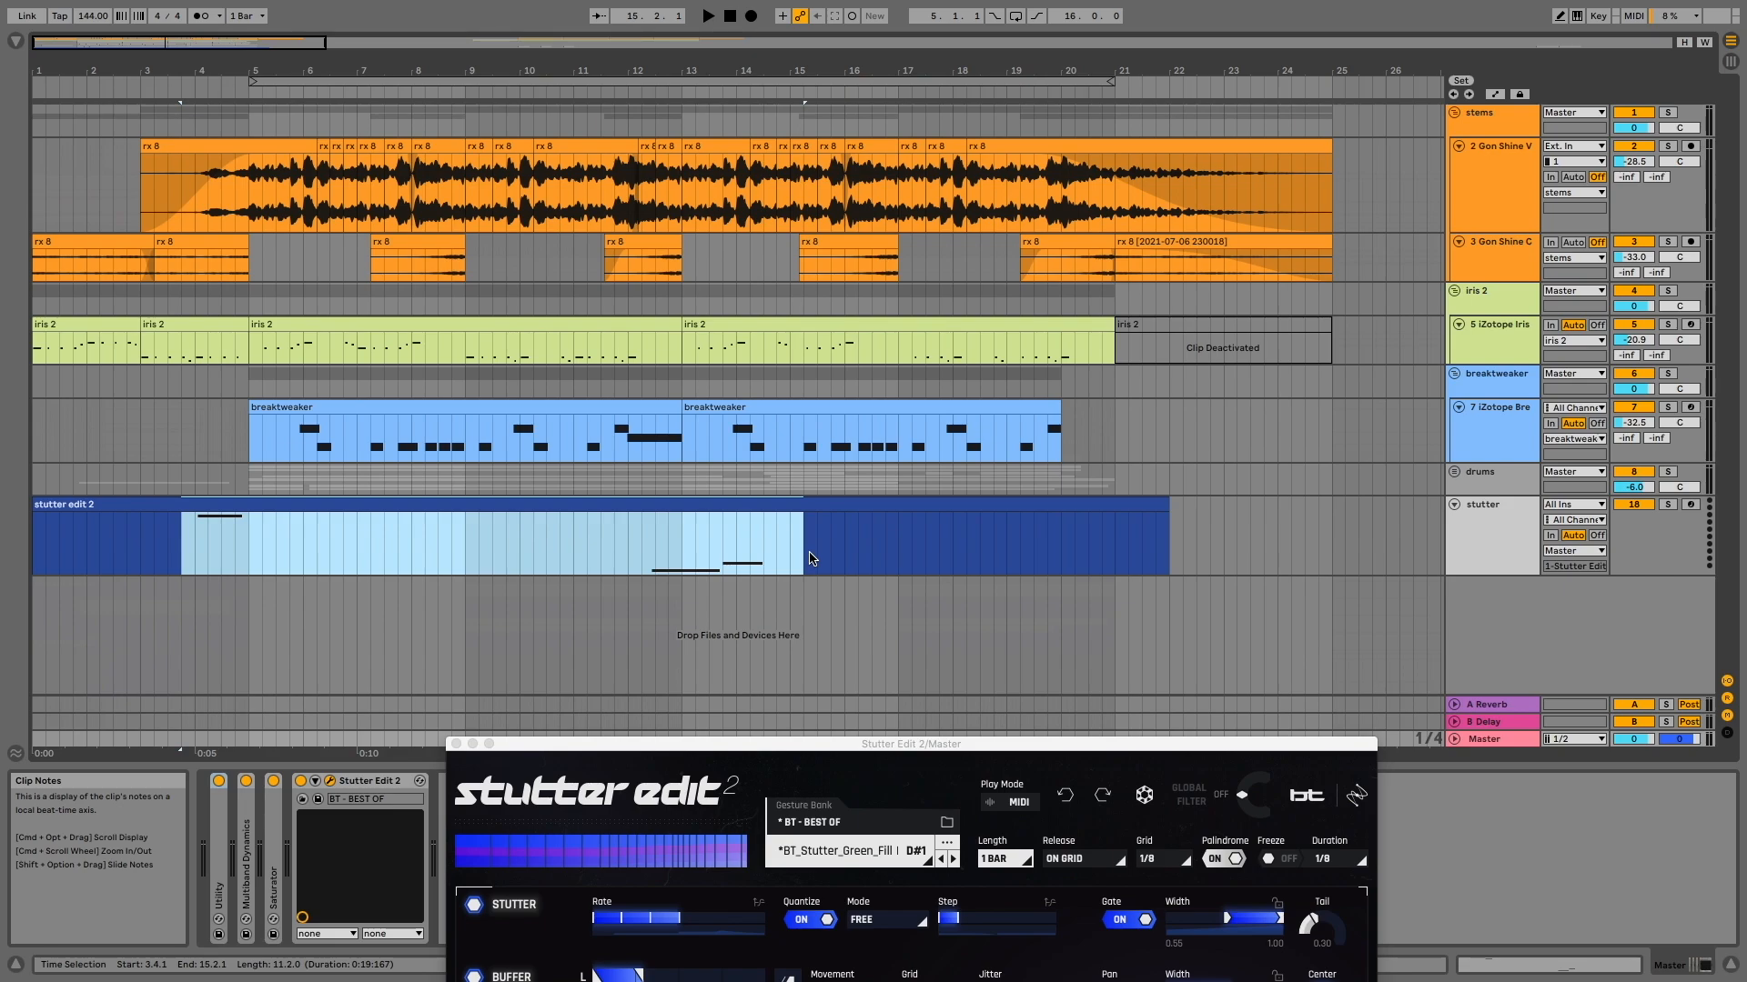
click(38, 551)
key(space)
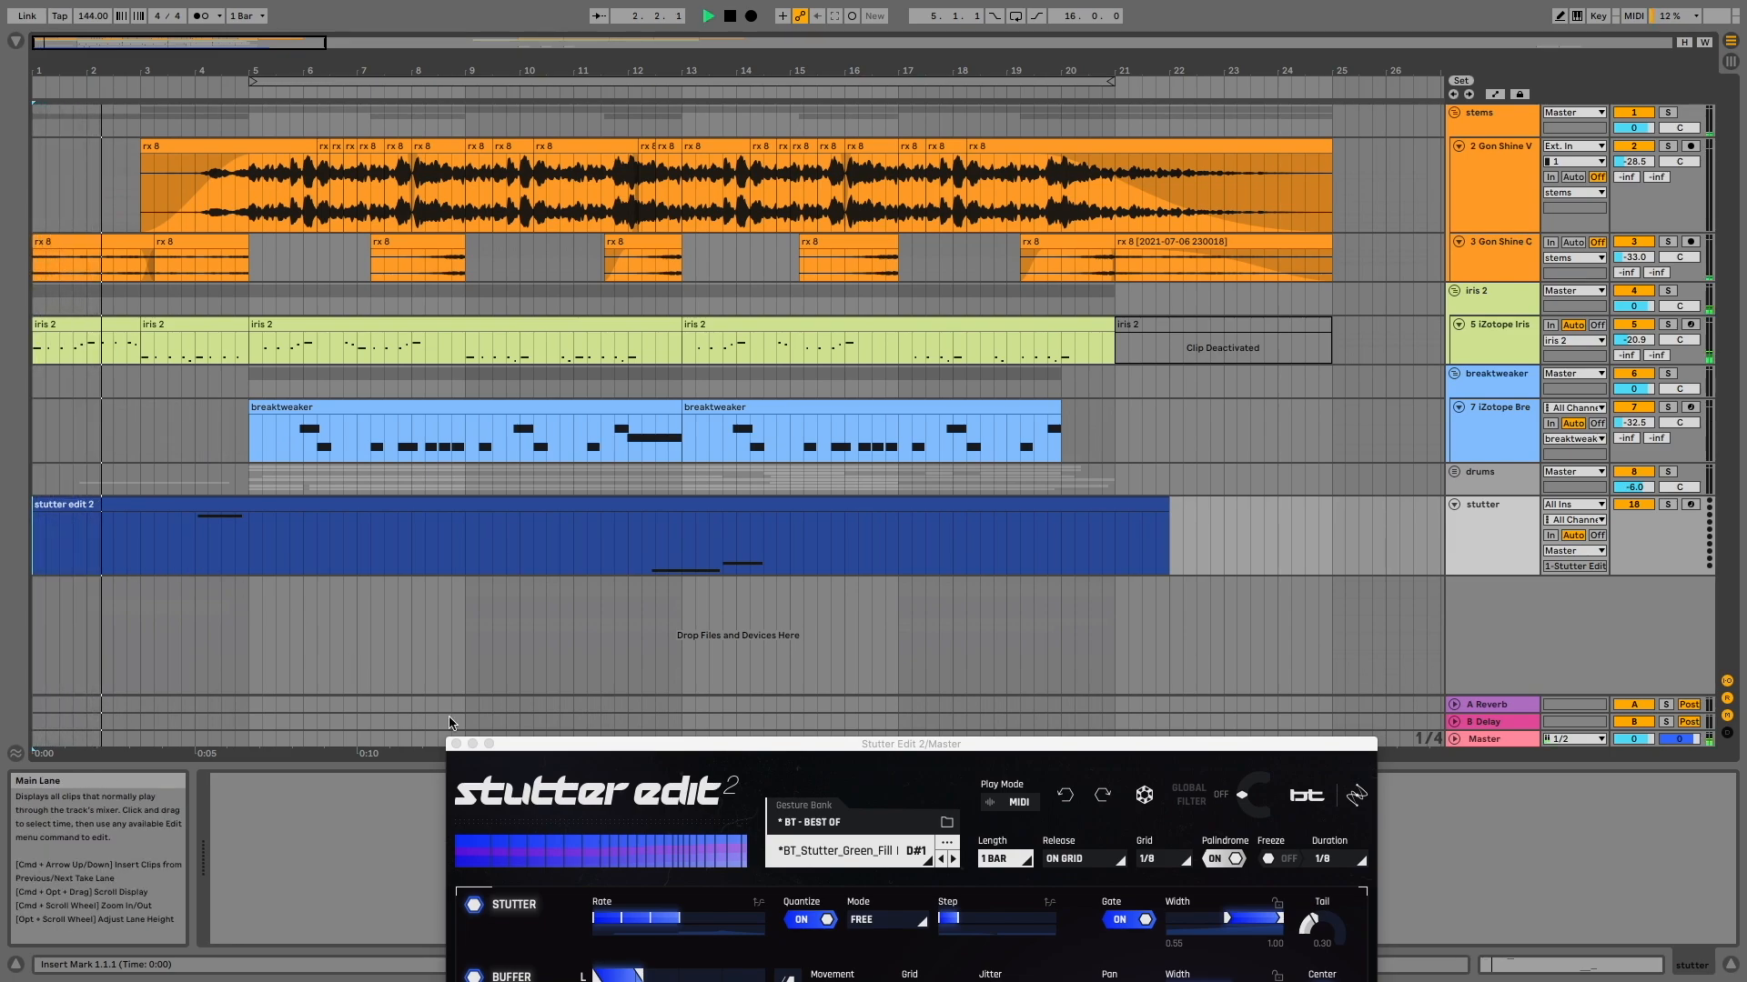
drag(573, 750, 314, 603)
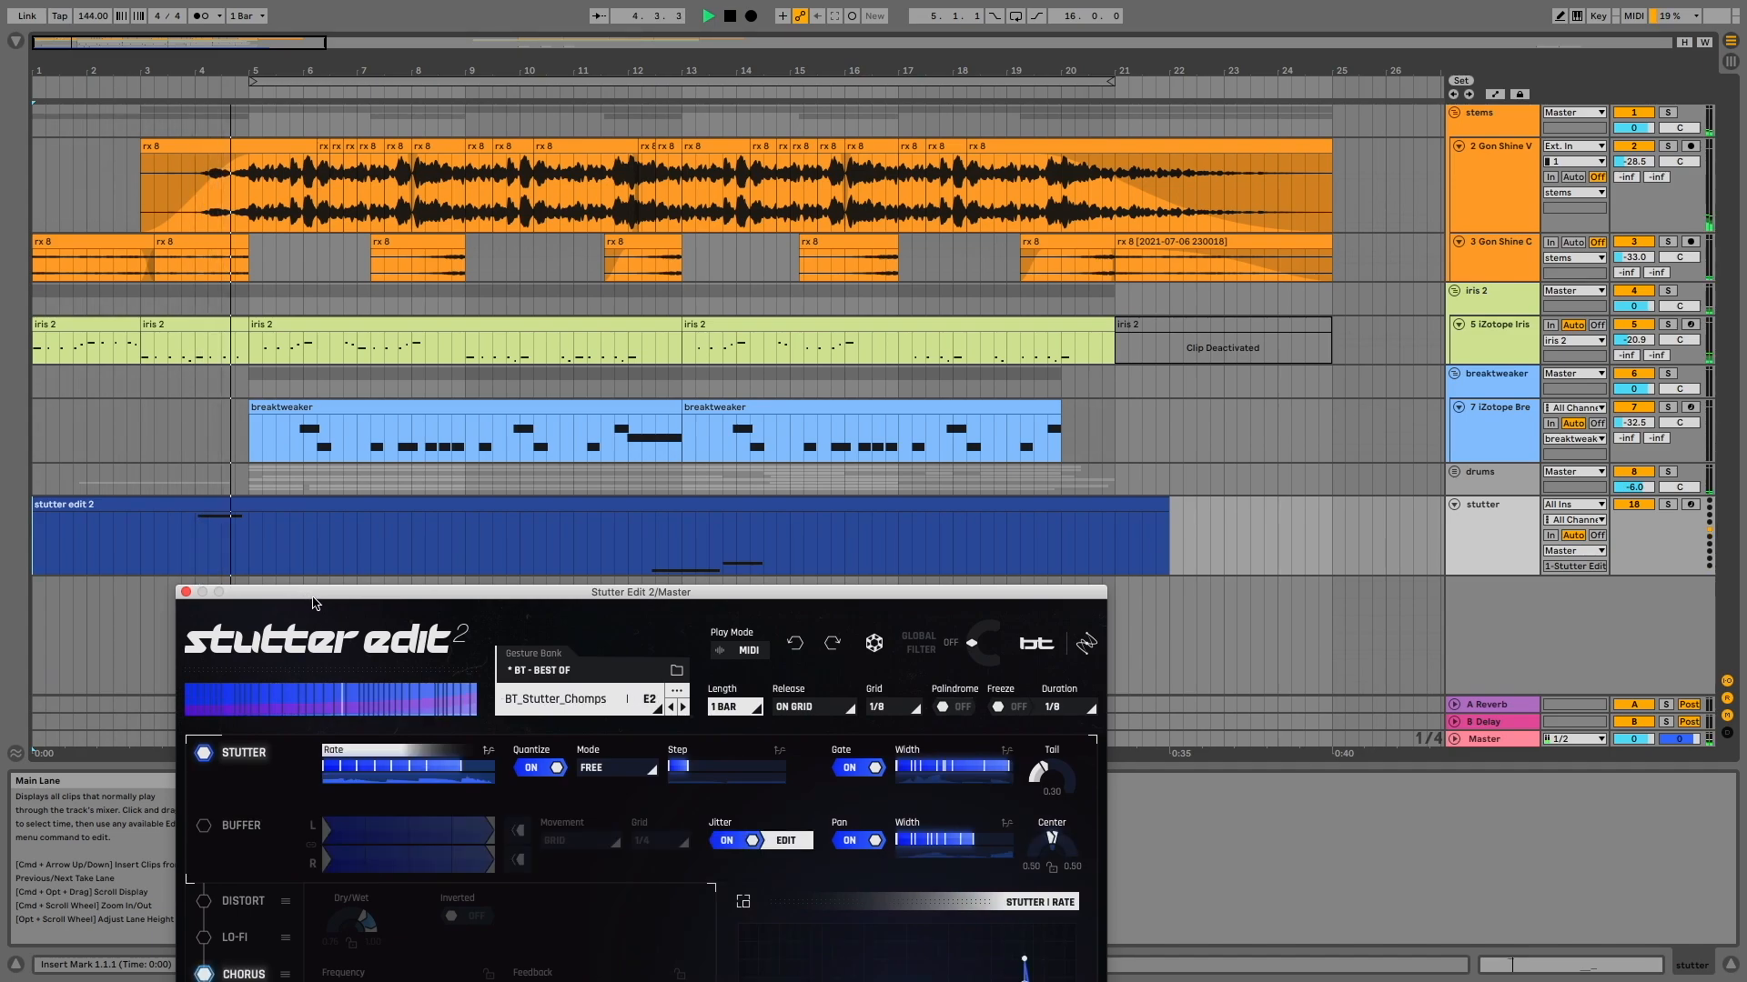